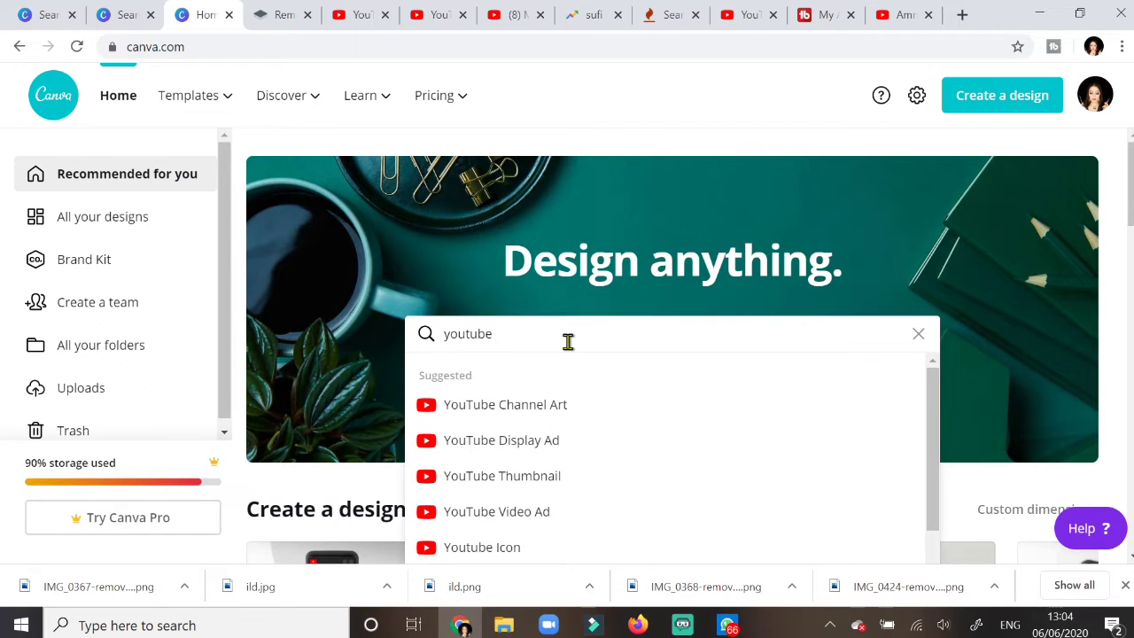
Step: Search for "youtube thum" and open the suggested YouTube Thumbnail template collection
type("tube thum")
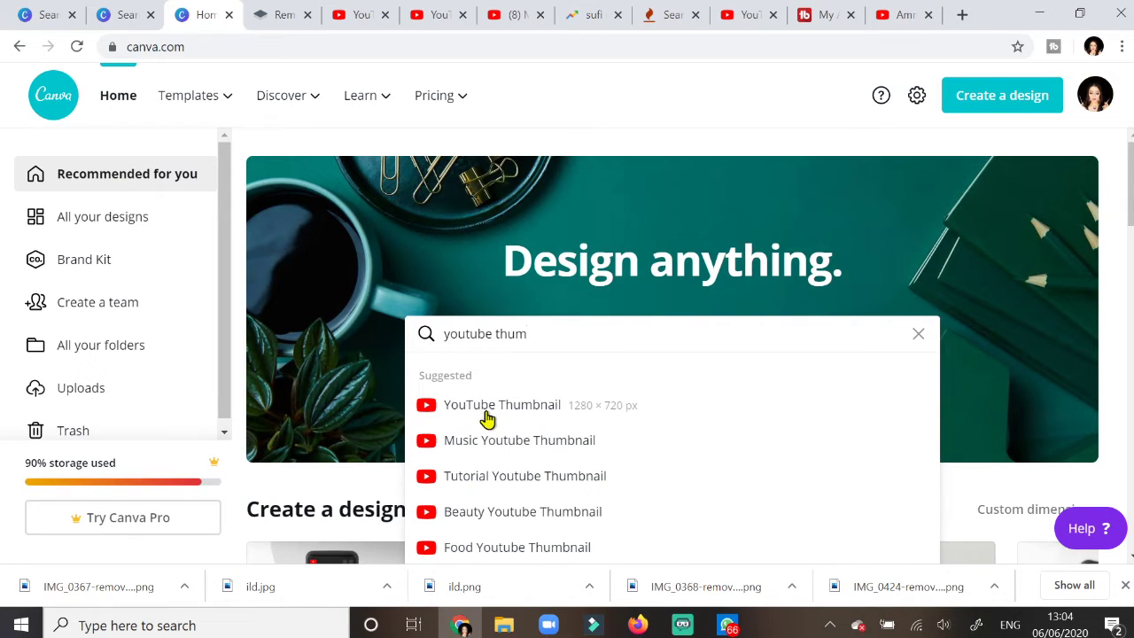
left_click(487, 414)
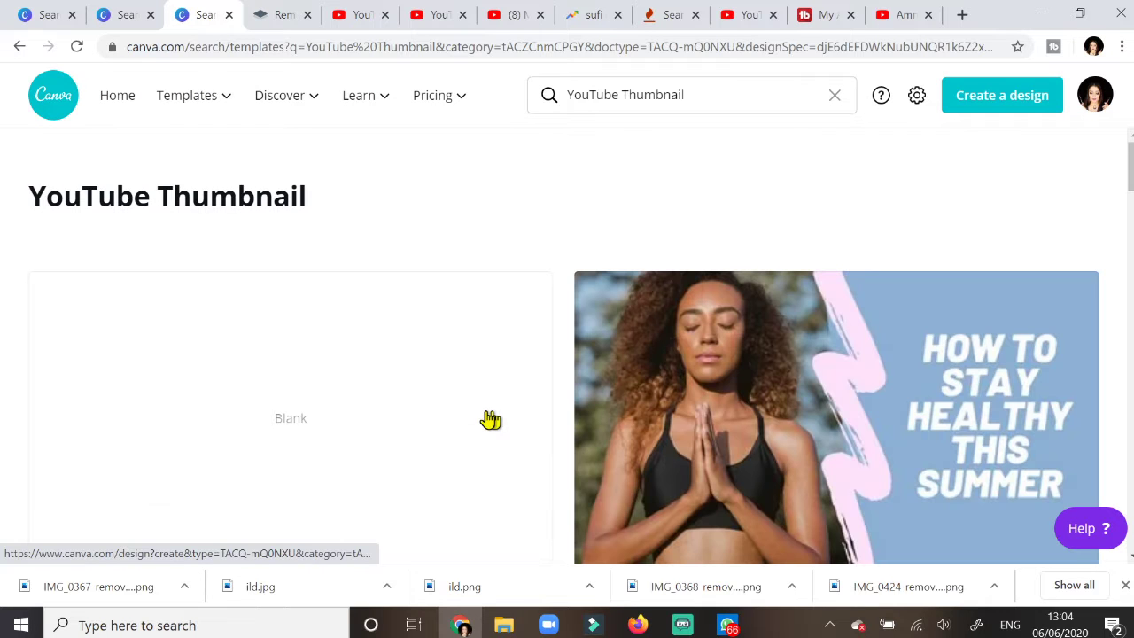
Step: Browse the full range of YouTube thumbnail templates, ending back at the start of the collection
scroll(567, 345, "down", 10)
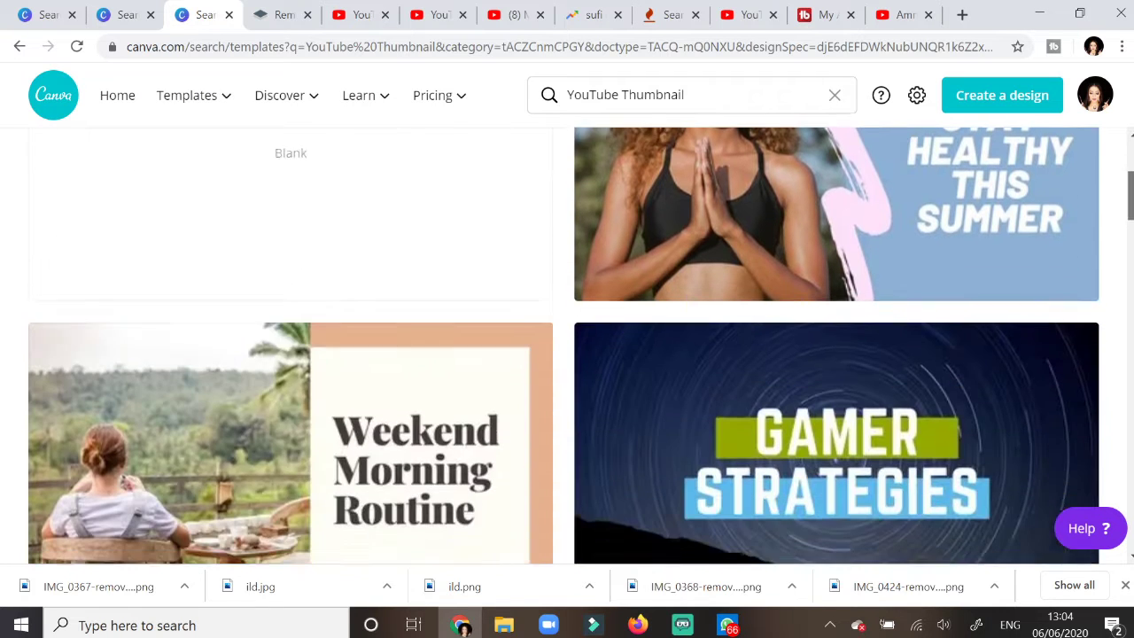
scroll(567, 346, "down", 10)
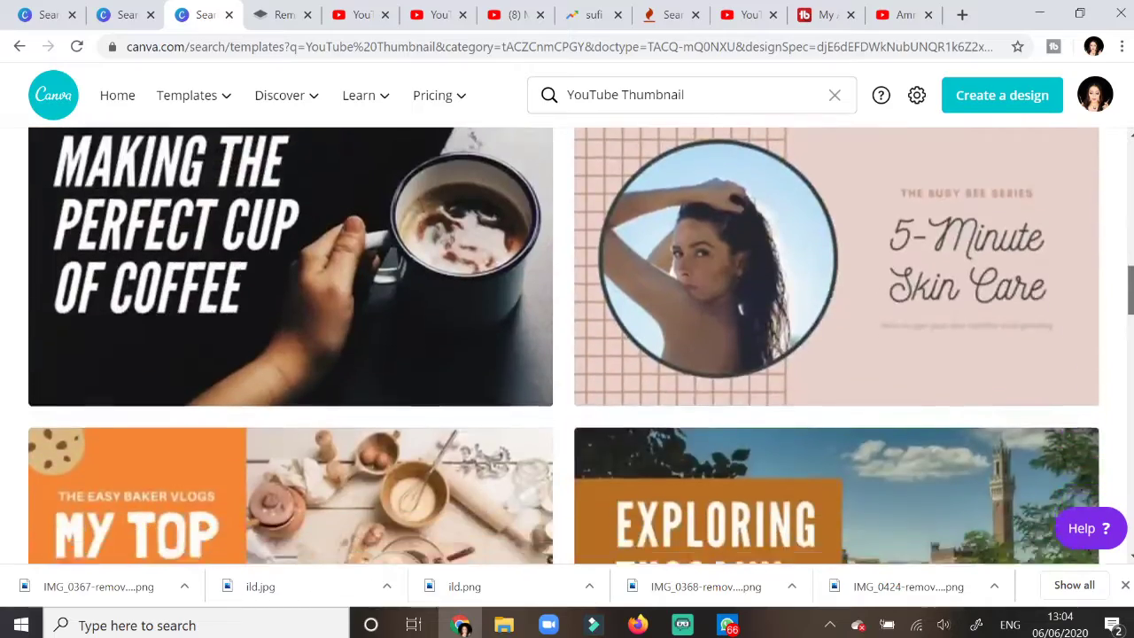
scroll(567, 345, "down", 10)
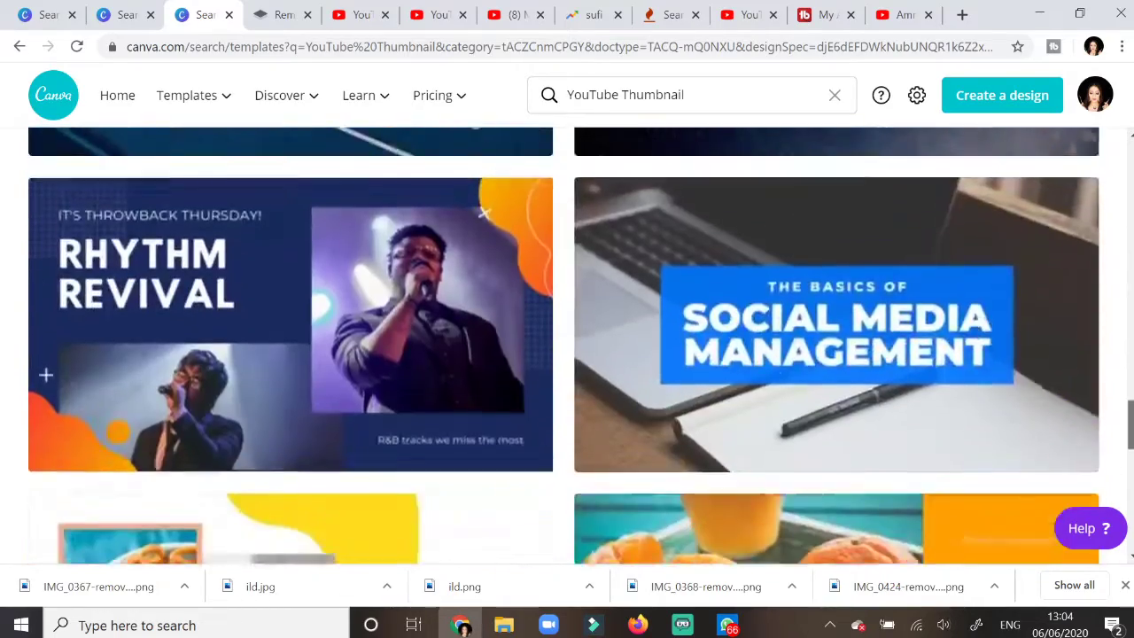
scroll(567, 346, "down", 3)
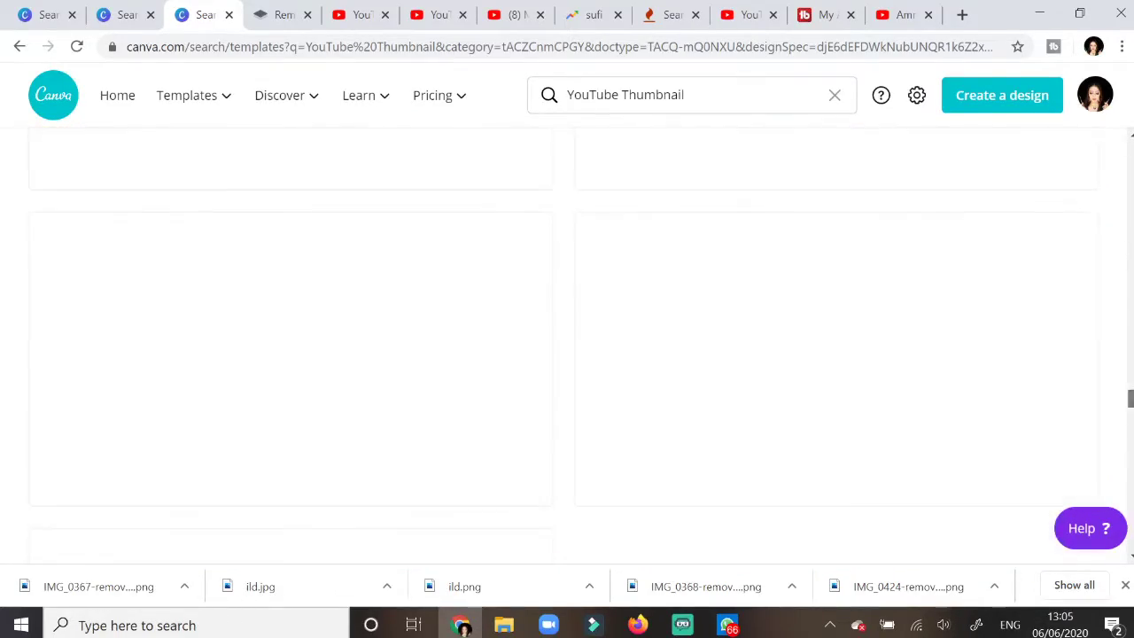
scroll(567, 346, "down", 3)
scroll(567, 345, "up", 8)
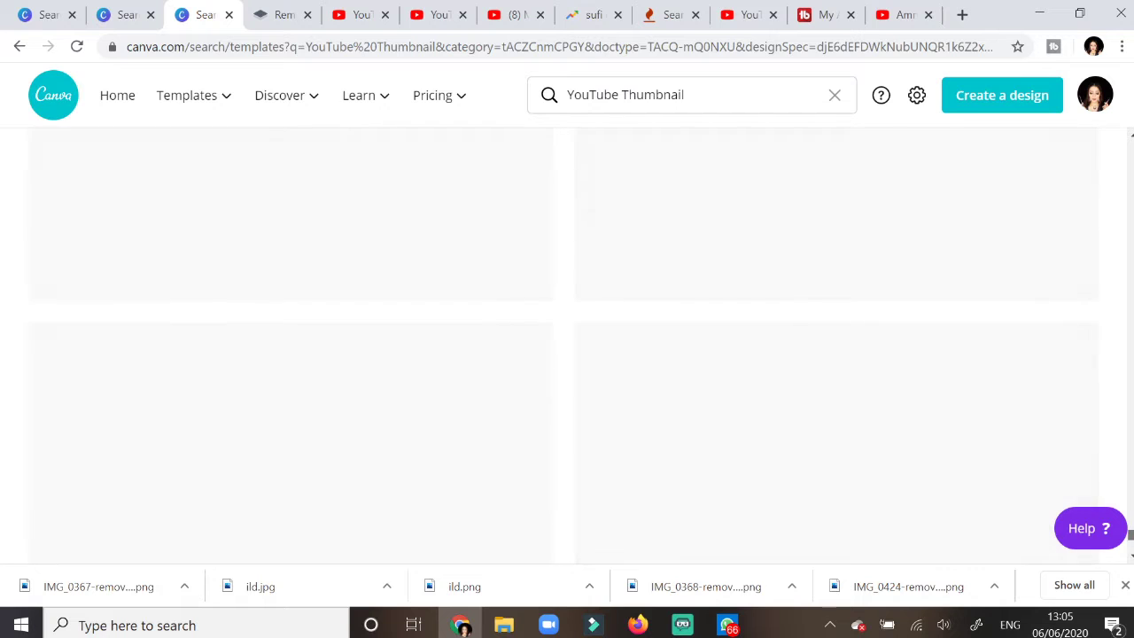
scroll(567, 346, "down", 8)
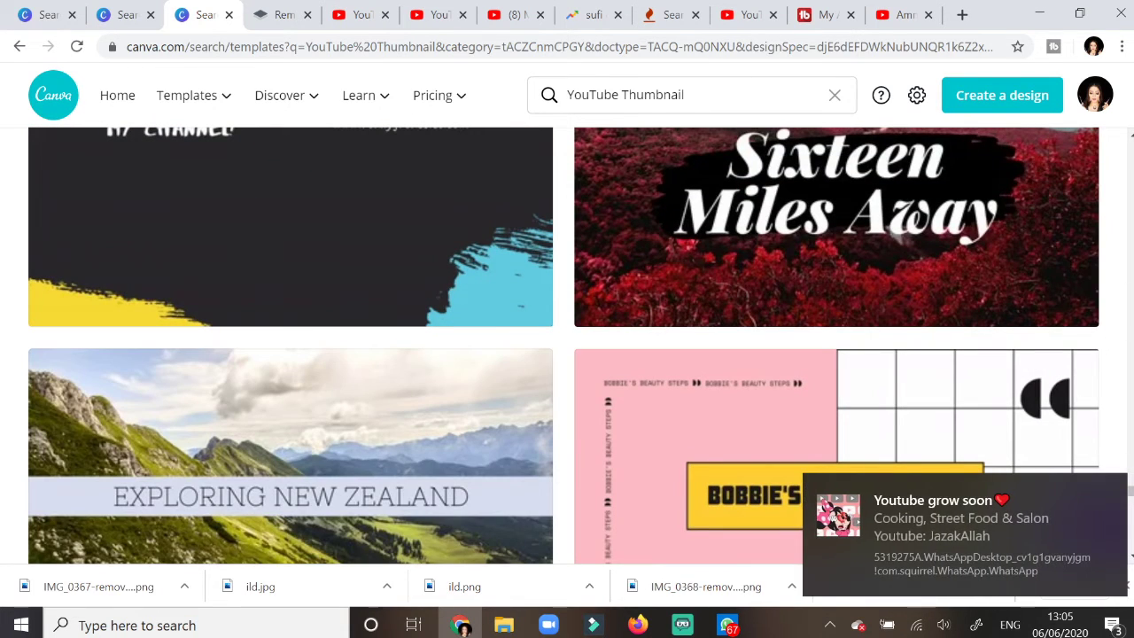
scroll(1131, 200, "up", 12)
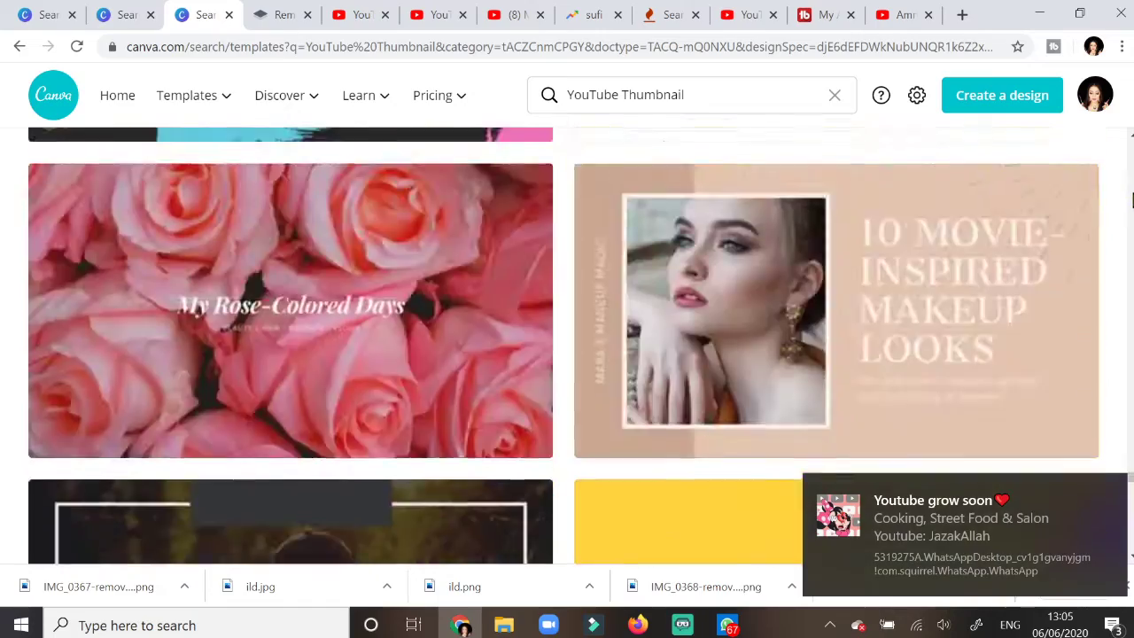
scroll(1131, 200, "up", 12)
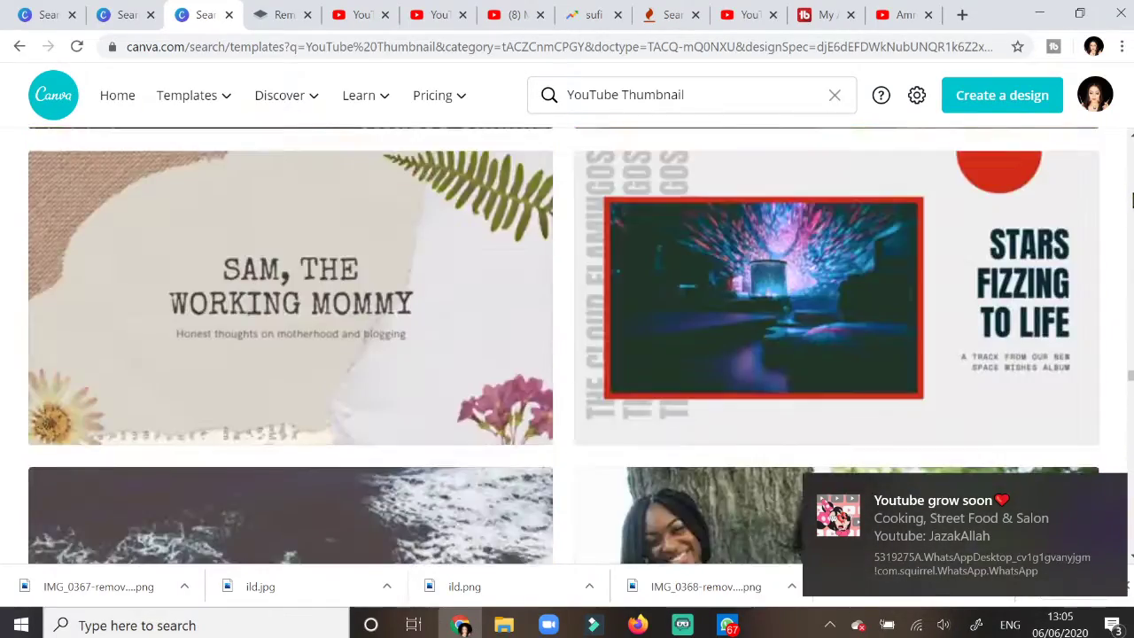
scroll(1131, 201, "up", 12)
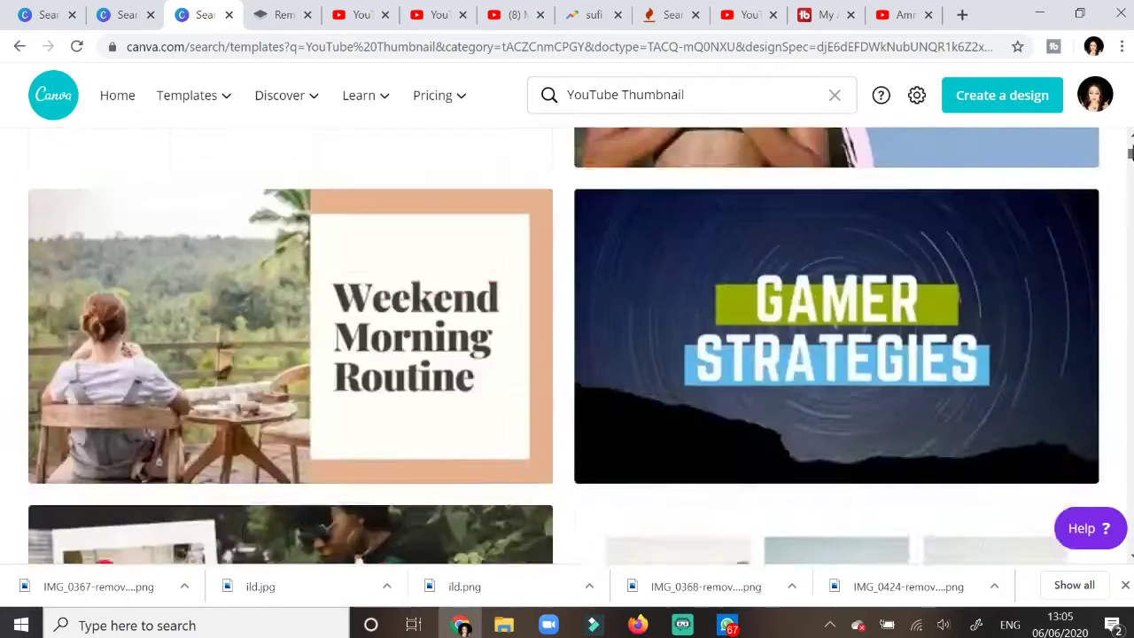
left_click_drag(1131, 152, 1131, 133)
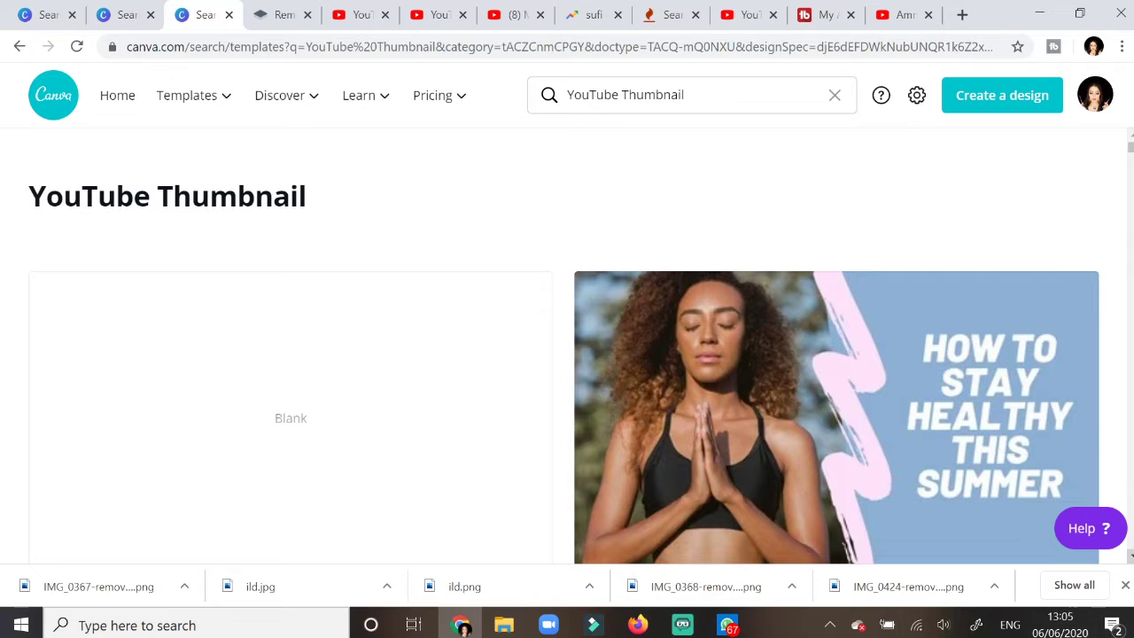
Step: Compare the first rows of templates and open the blue "How to Stay Healthy This Summer" thumbnail for editing
scroll(1131, 558, "down", 3)
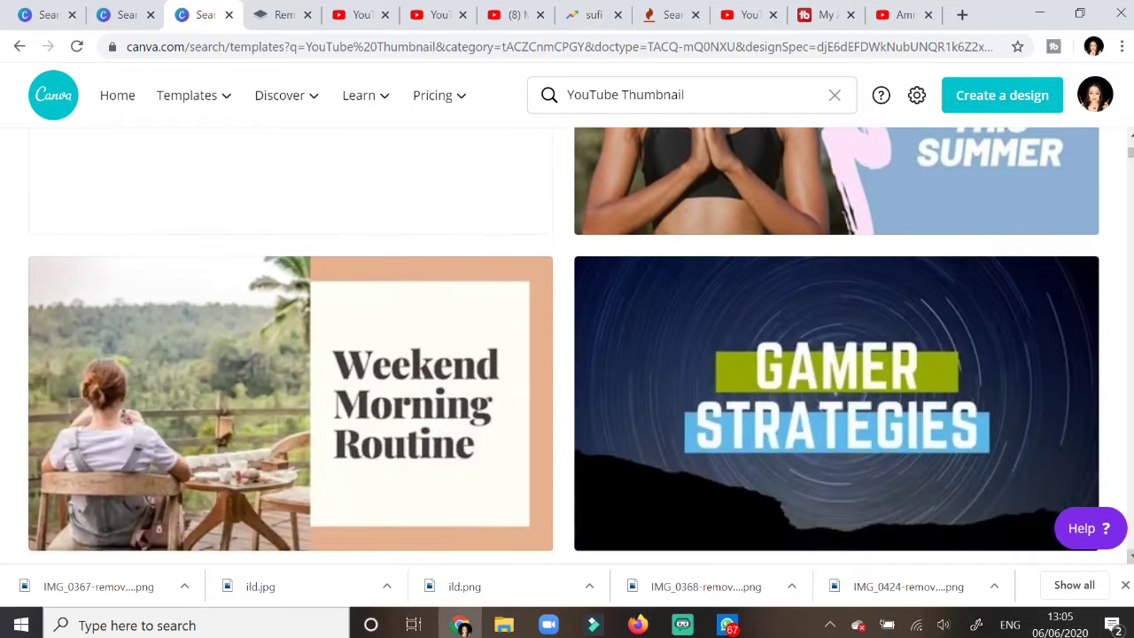
scroll(1130, 556, "down", 3)
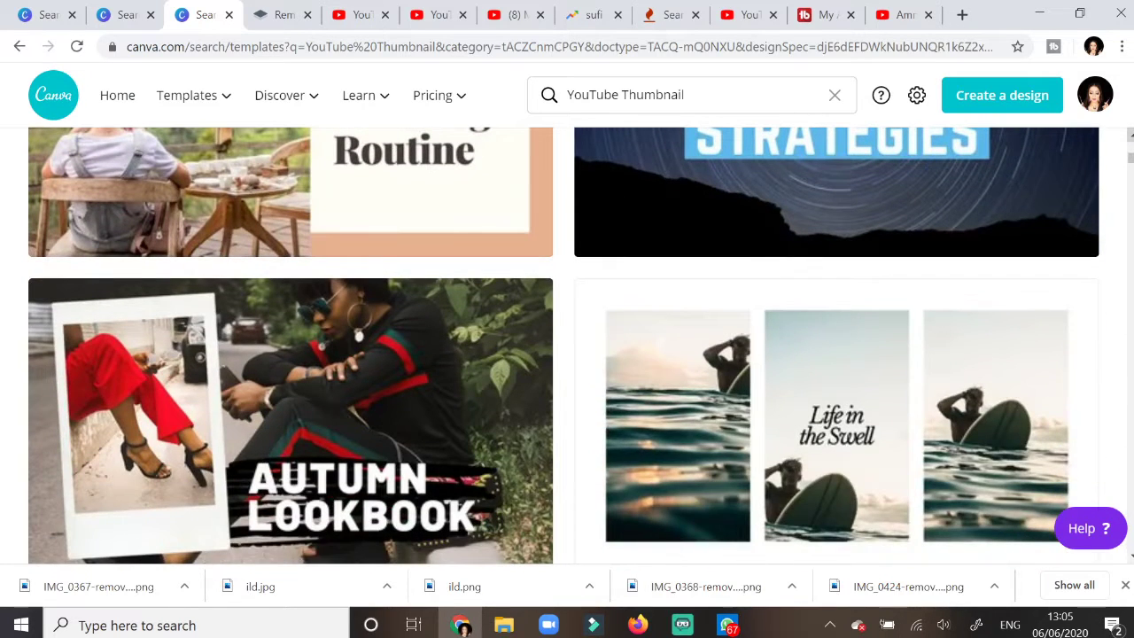
scroll(1130, 556, "up", 6)
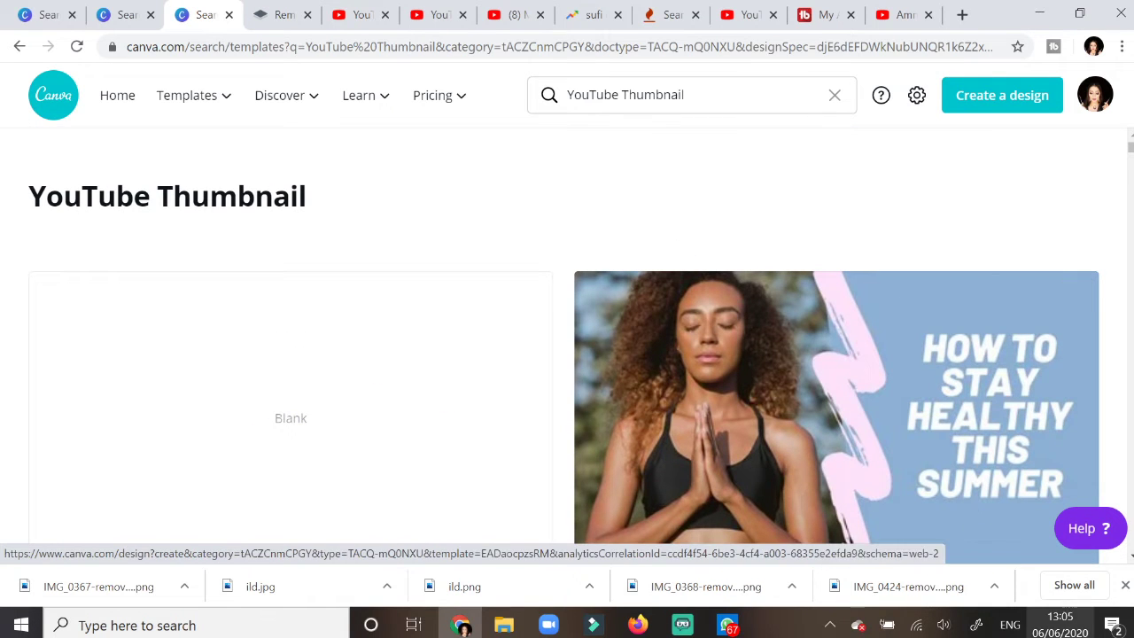
scroll(1130, 556, "down", 6)
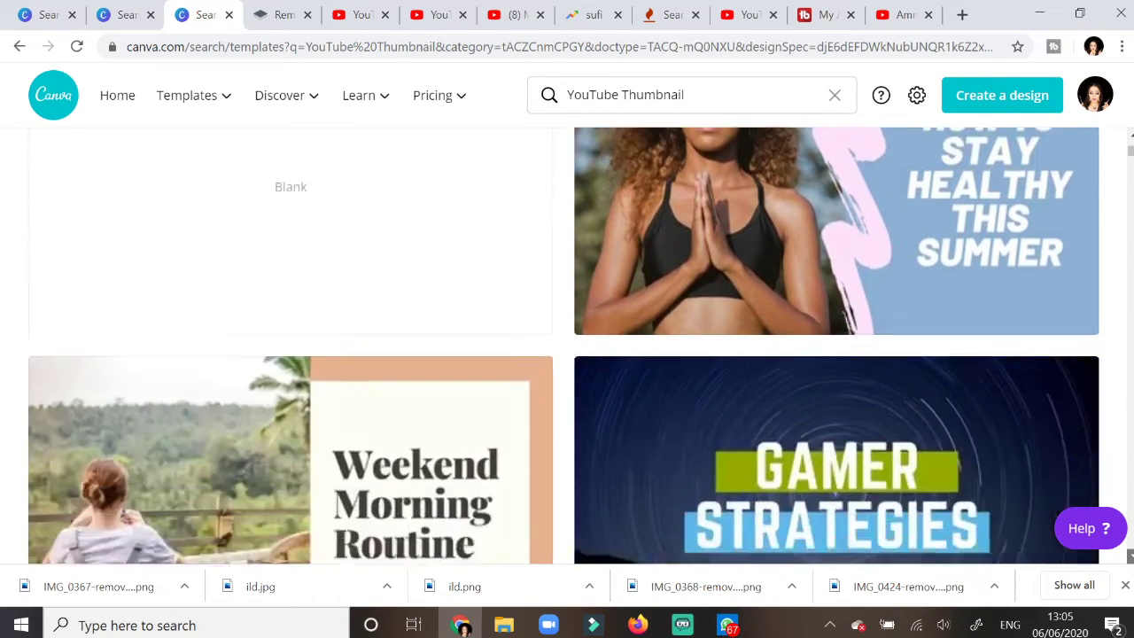
scroll(1130, 556, "down", 3)
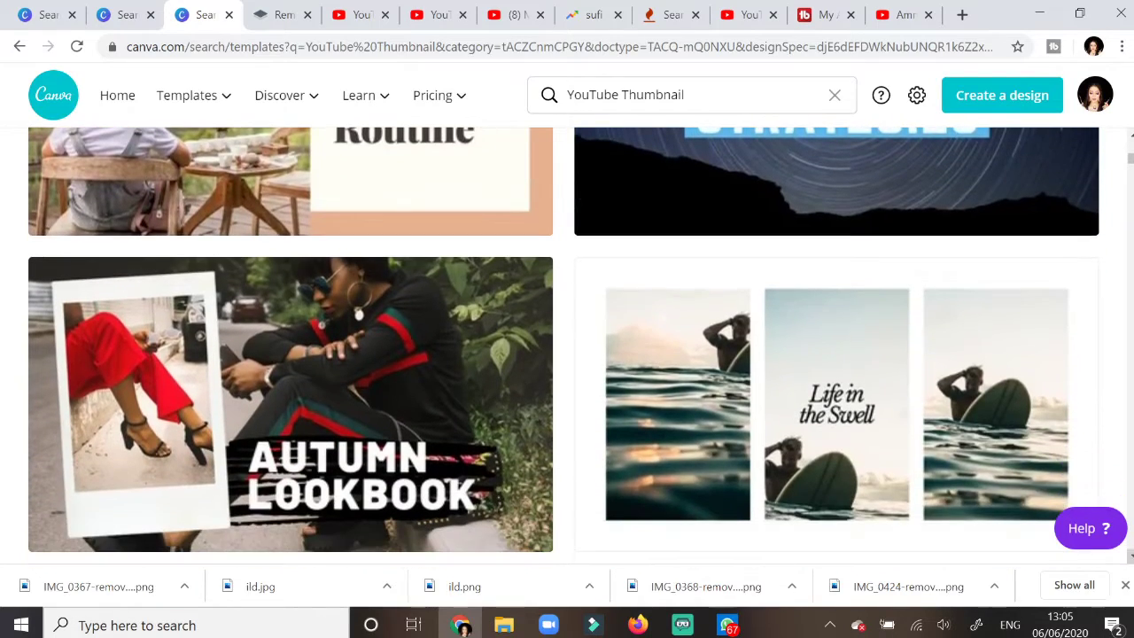
scroll(1130, 557, "down", 3)
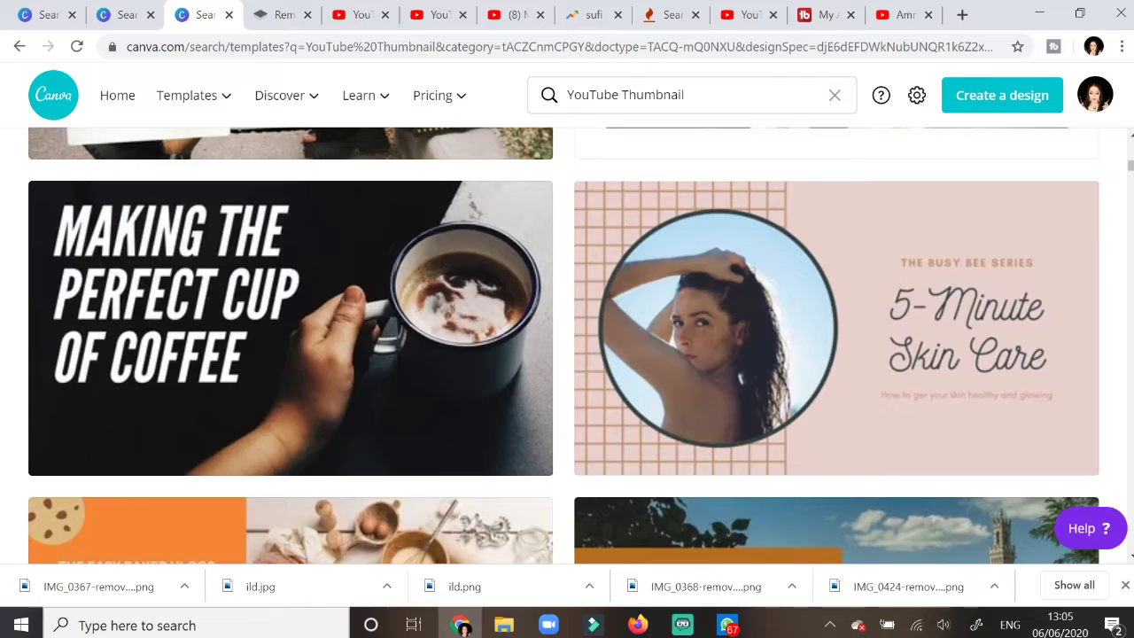
scroll(1130, 556, "down", 4)
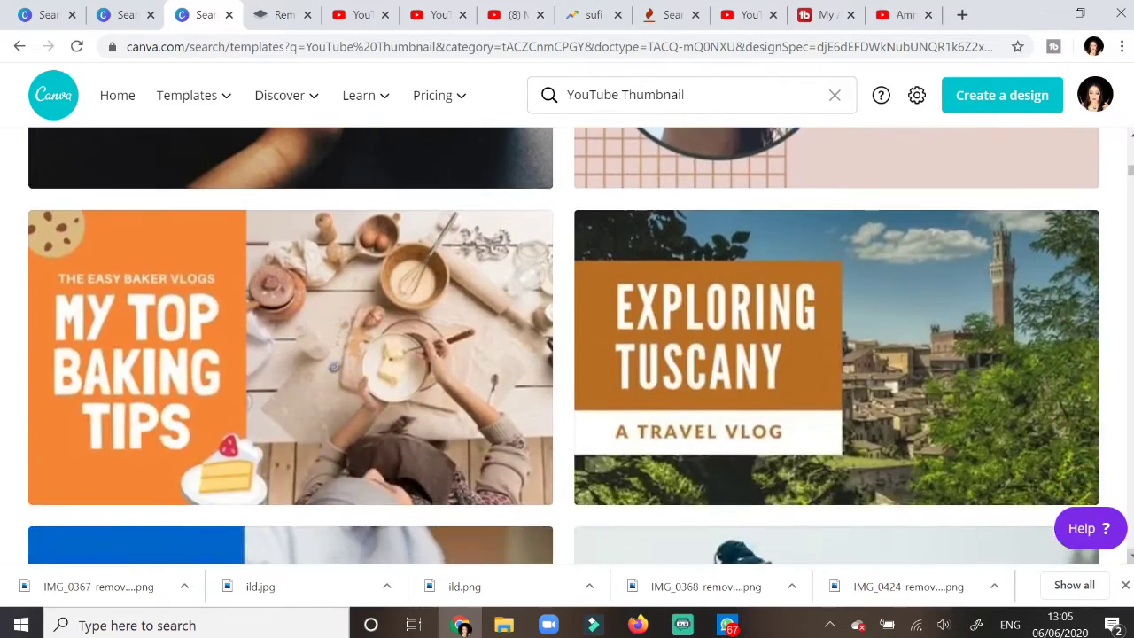
scroll(564, 345, "down", 7)
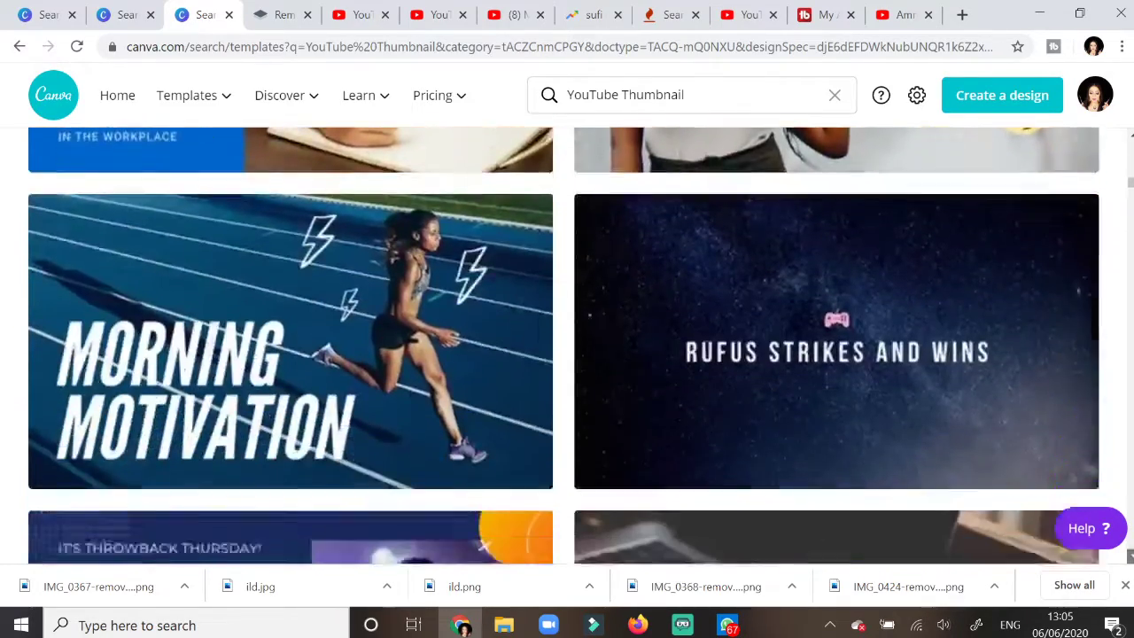
scroll(564, 346, "down", 4)
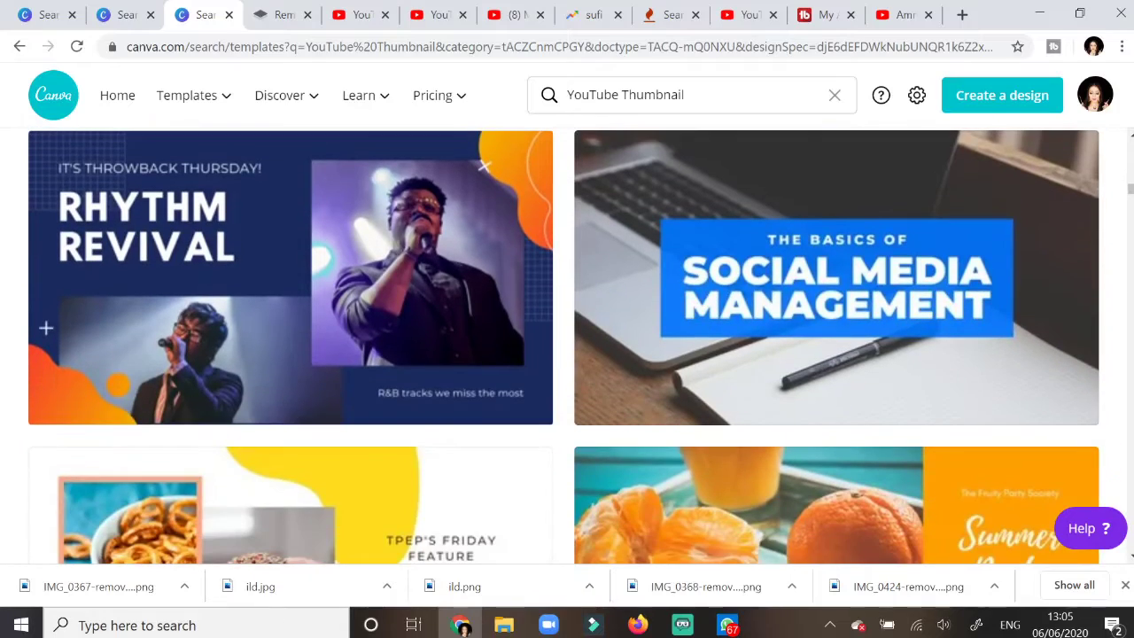
scroll(564, 346, "up", 18)
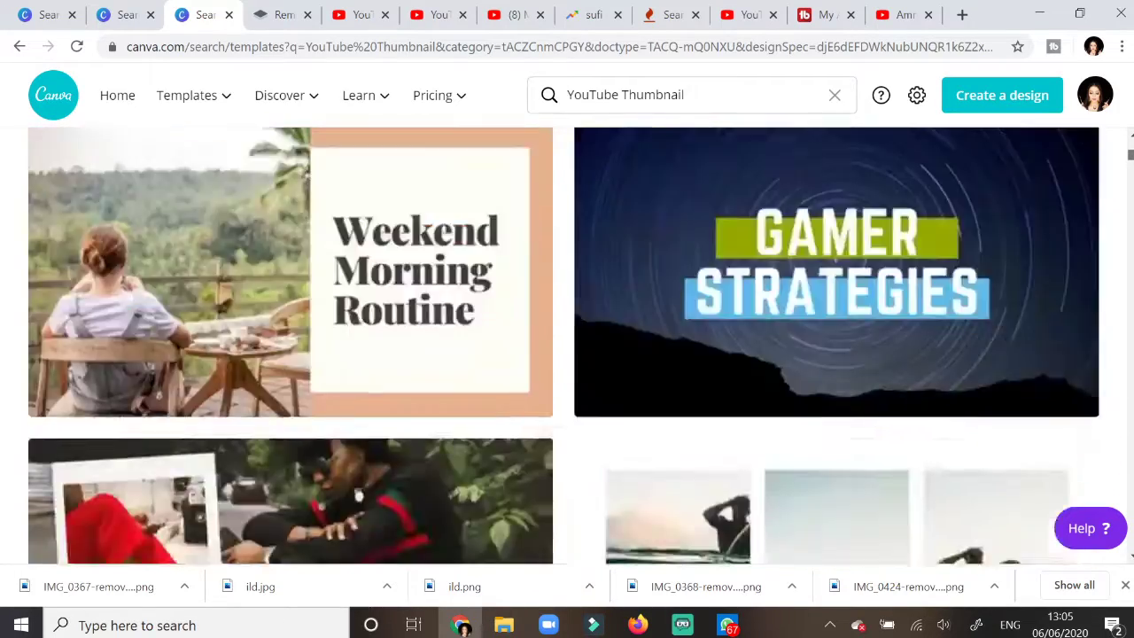
scroll(564, 346, "down", 7)
scroll(565, 345, "up", 7)
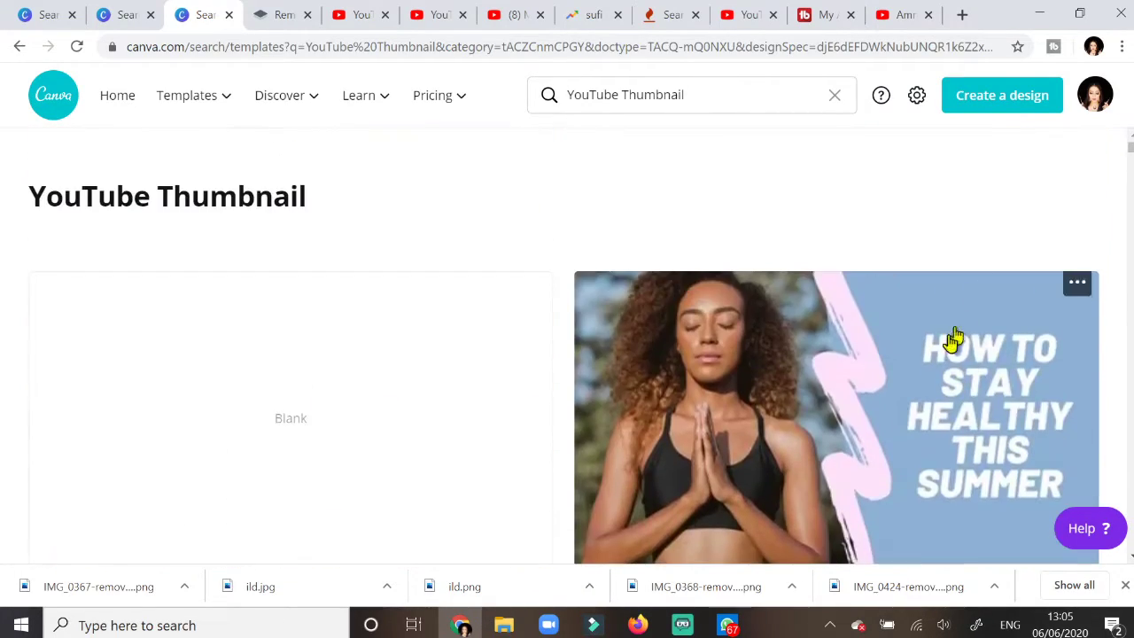
left_click(877, 389)
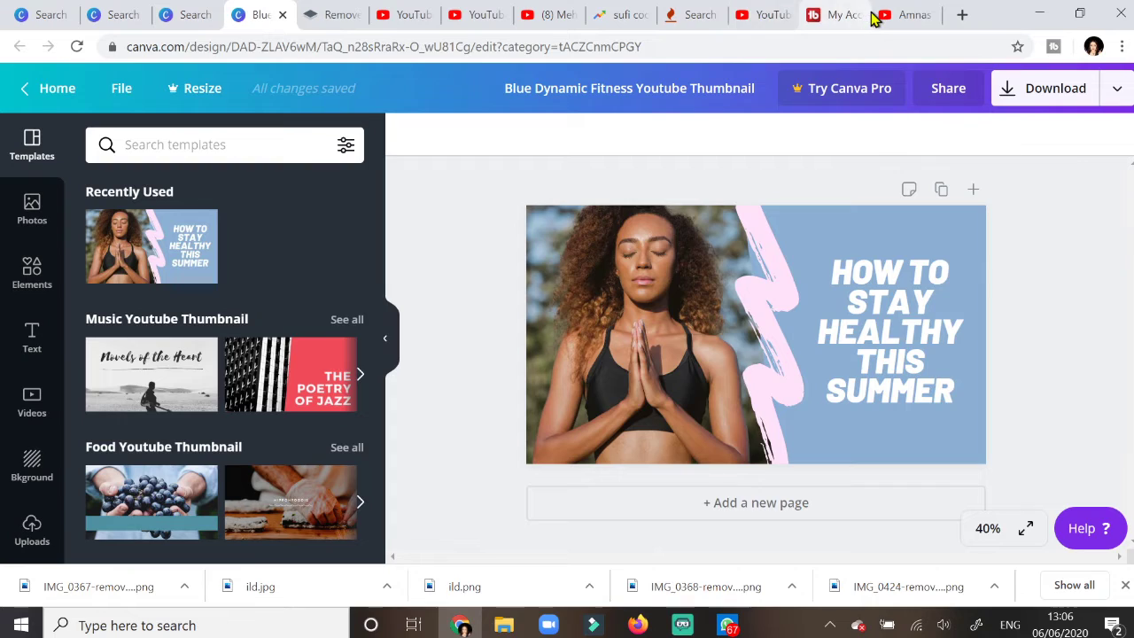
Step: Switch to the hair and beauty YouTube channel and look through its uploaded video thumbnails
left_click(905, 16)
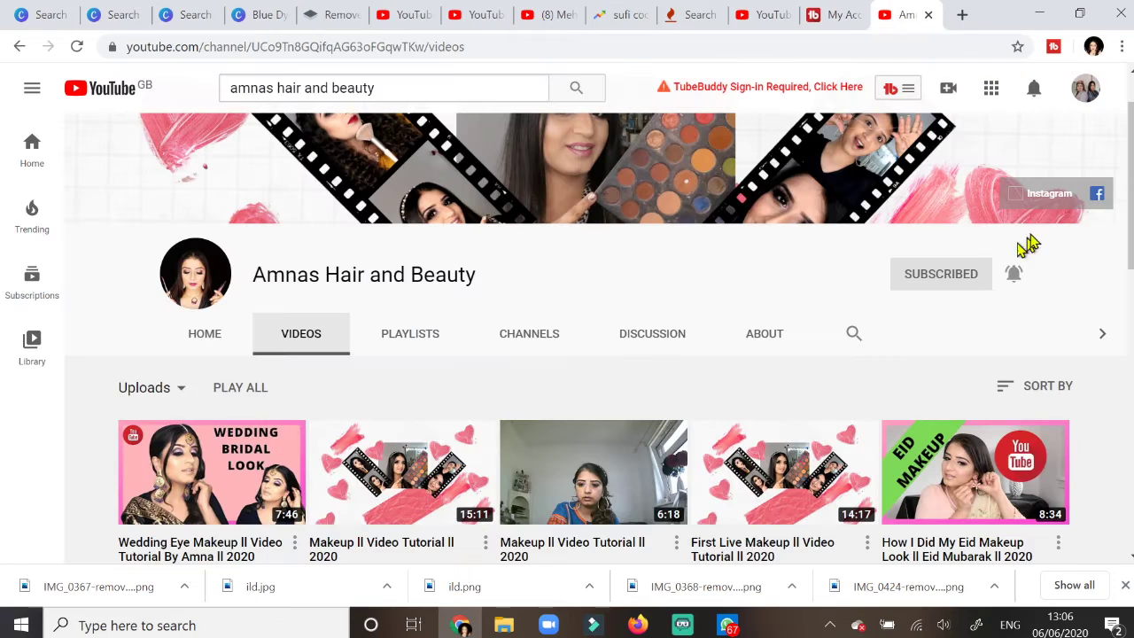
scroll(1125, 151, "down", 5)
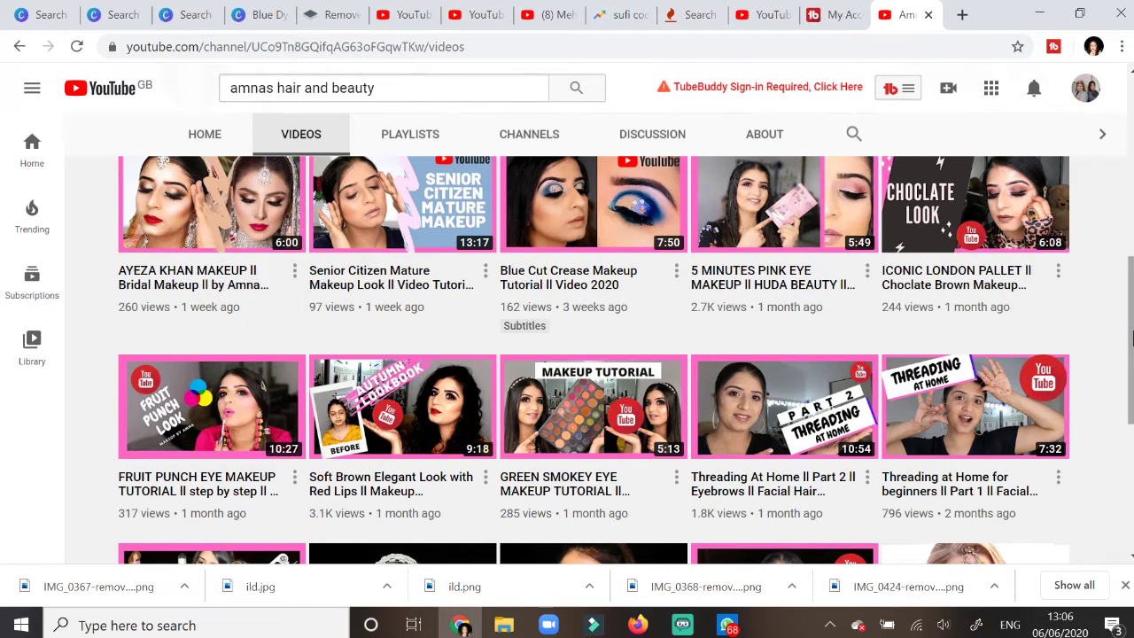
scroll(1131, 337, "down", 1)
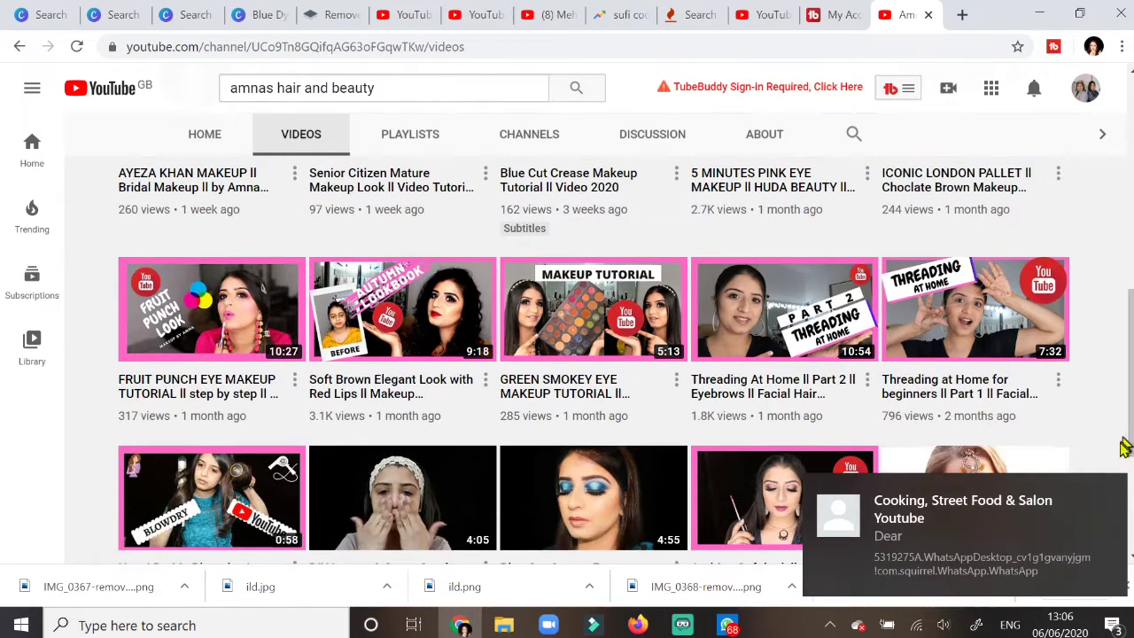
Step: Dismiss the WhatsApp notification and close the WhatsApp Desktop window
left_click(1108, 494)
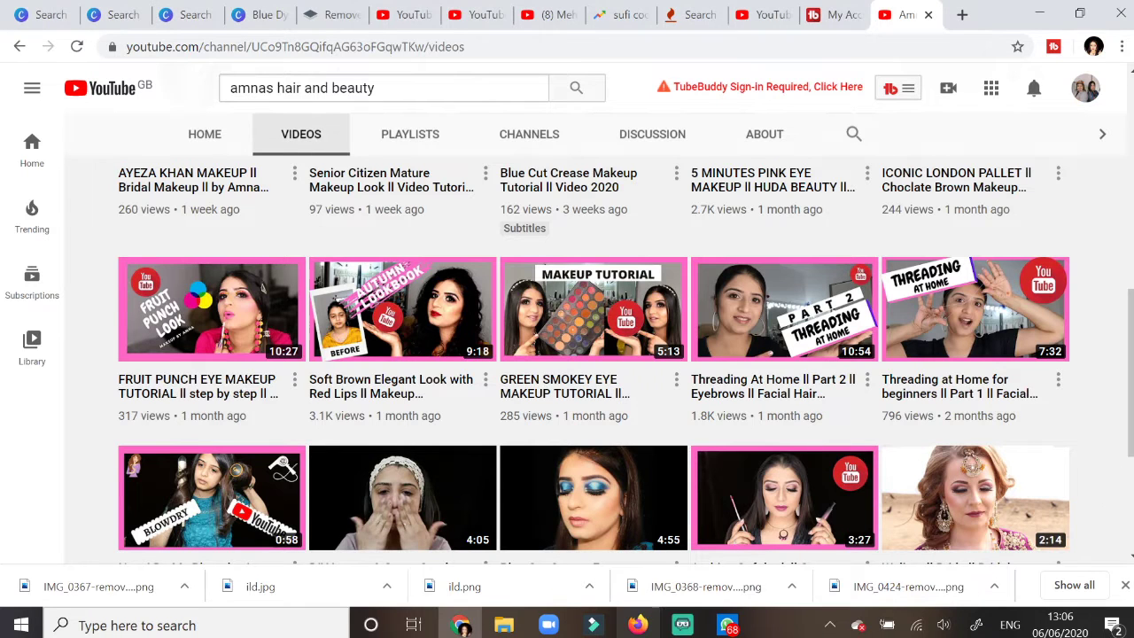
right_click(727, 625)
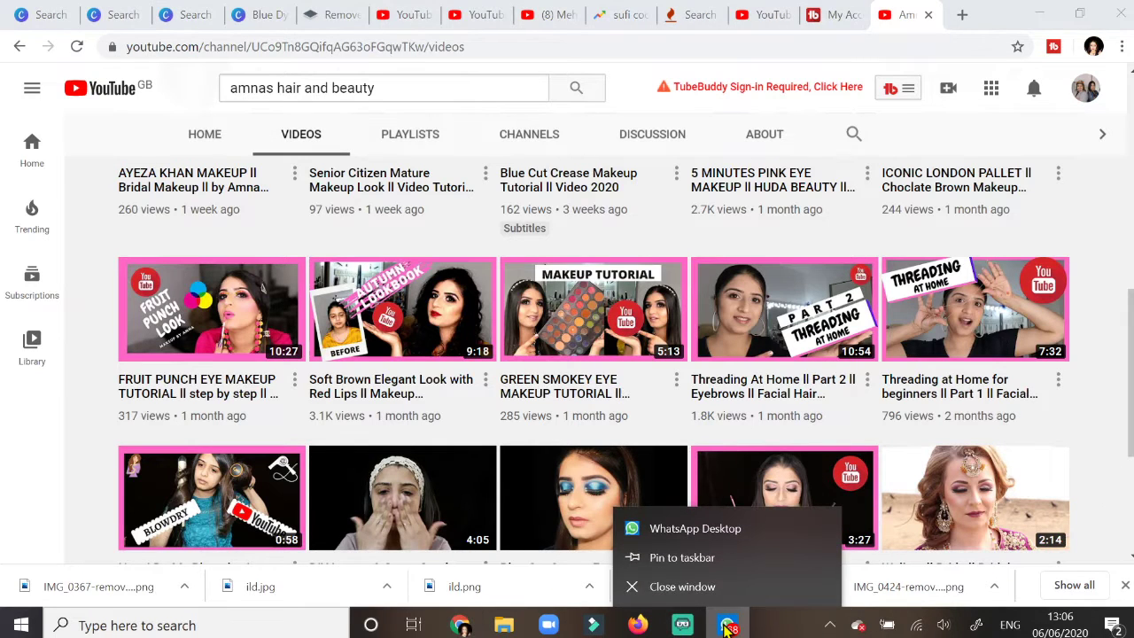
left_click(682, 587)
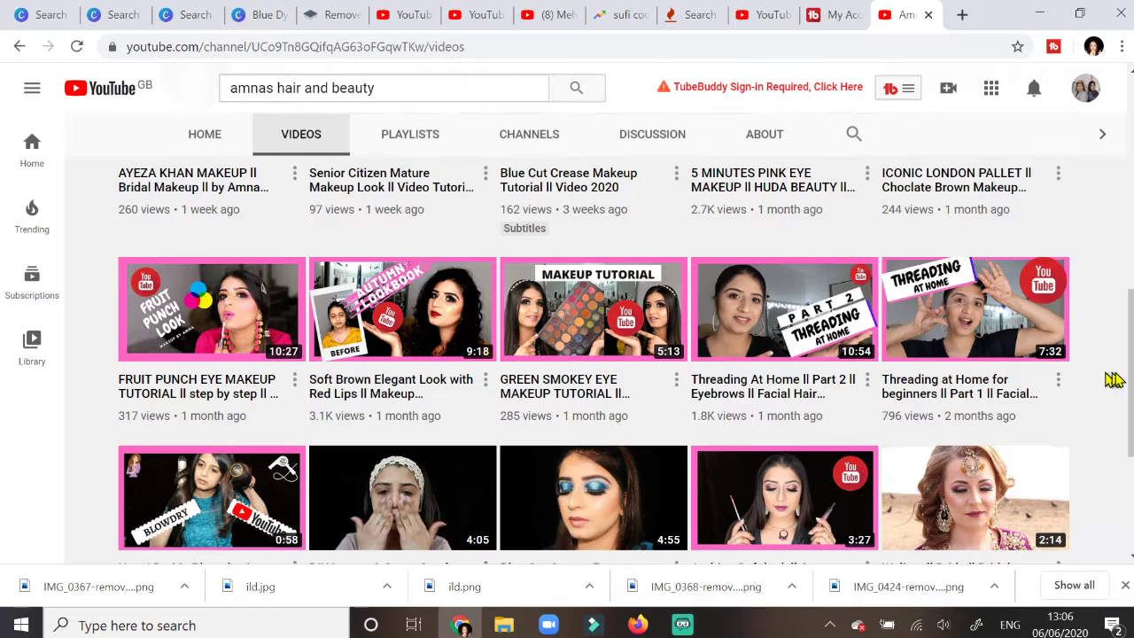
Step: Examine the custom thumbnails on the channel's newest uploads, including the wedding bridal and senior citizen makeup videos
scroll(1130, 339, "up", 1)
scroll(1130, 339, "up", 1)
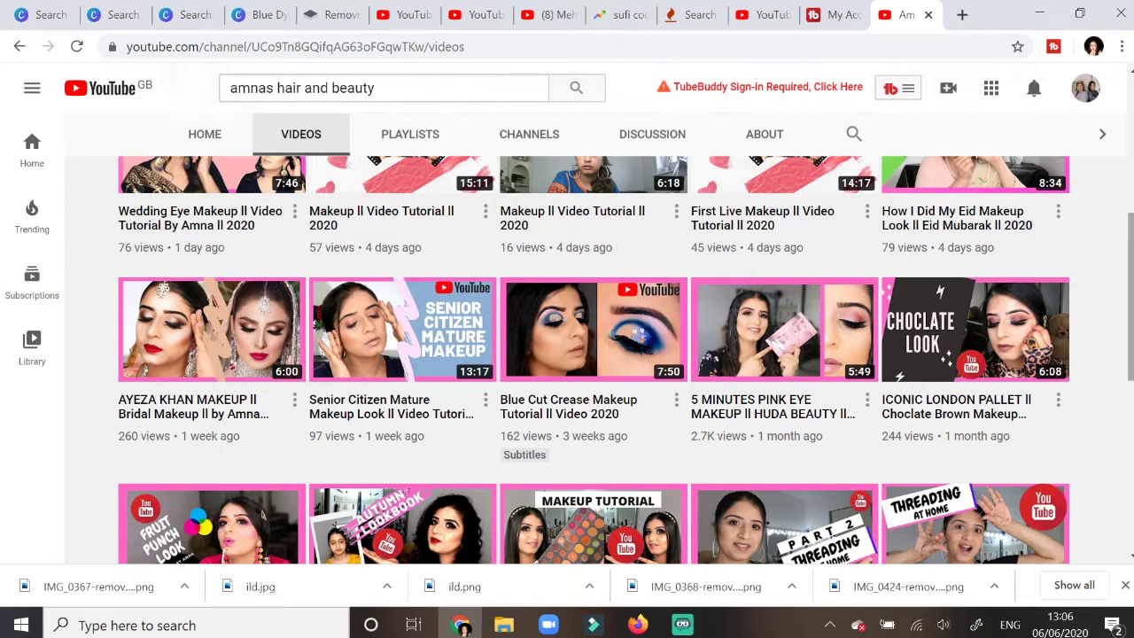
scroll(1130, 339, "up", 2)
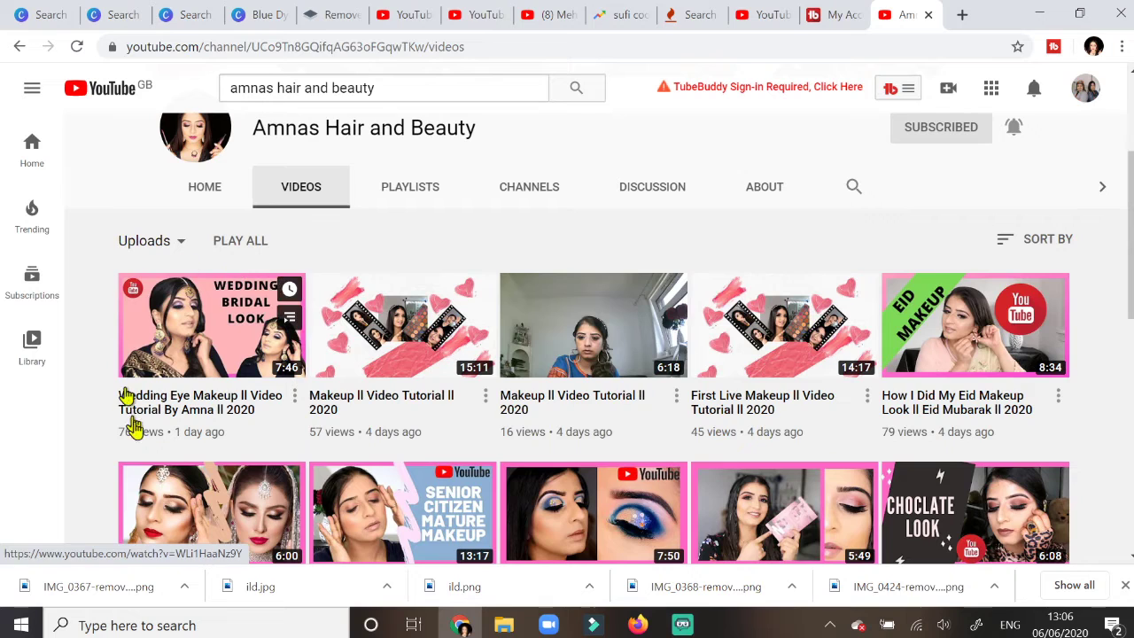
scroll(974, 336, "down", 3)
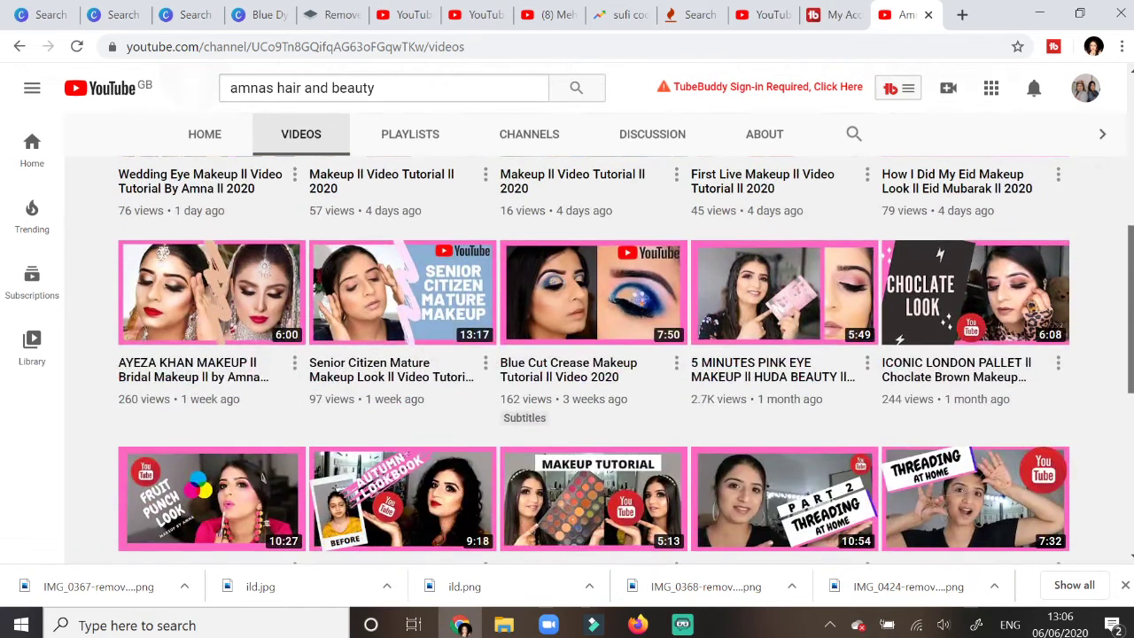
Step: Return to the Blue Dynamic Fitness Youtube Thumbnail design in Canva and set the page background to yellow
left_click(265, 17)
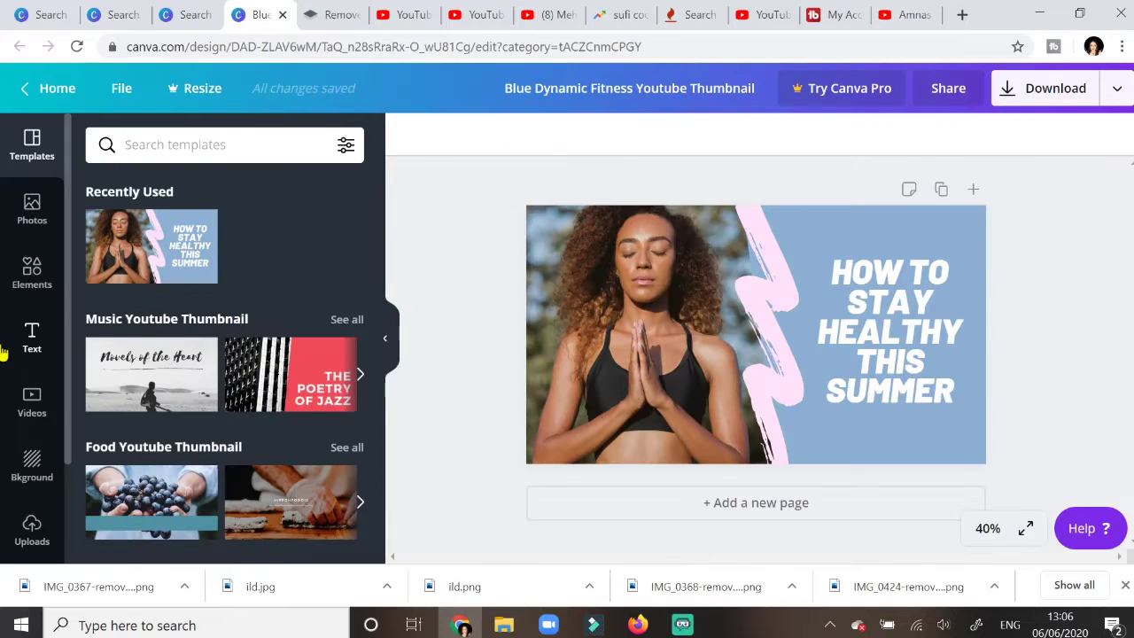
left_click(29, 478)
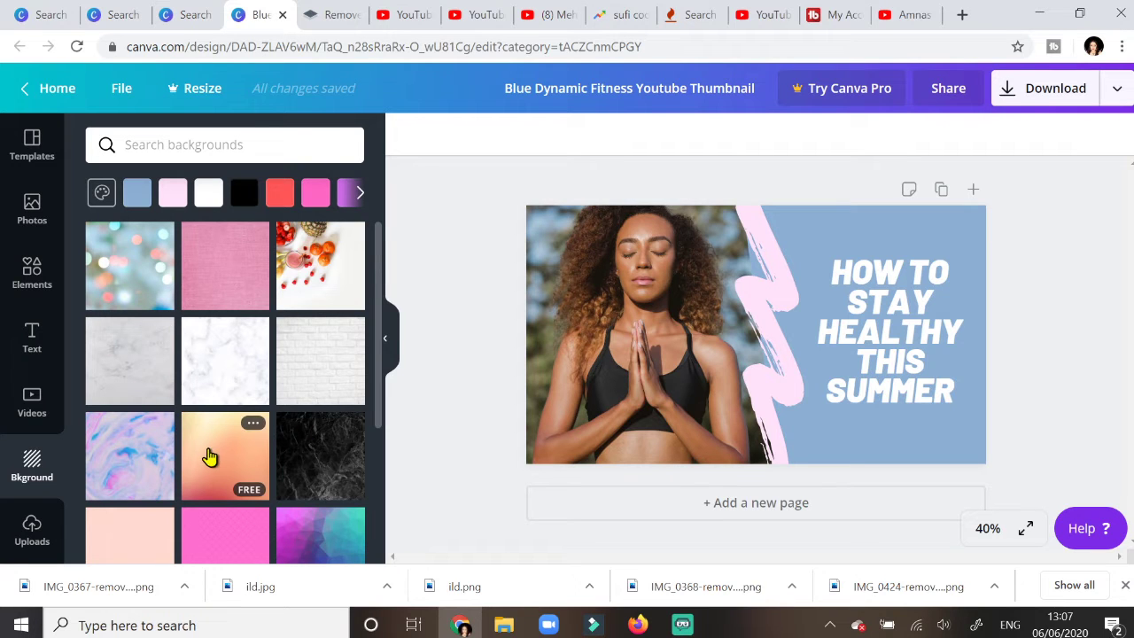
left_click(210, 456)
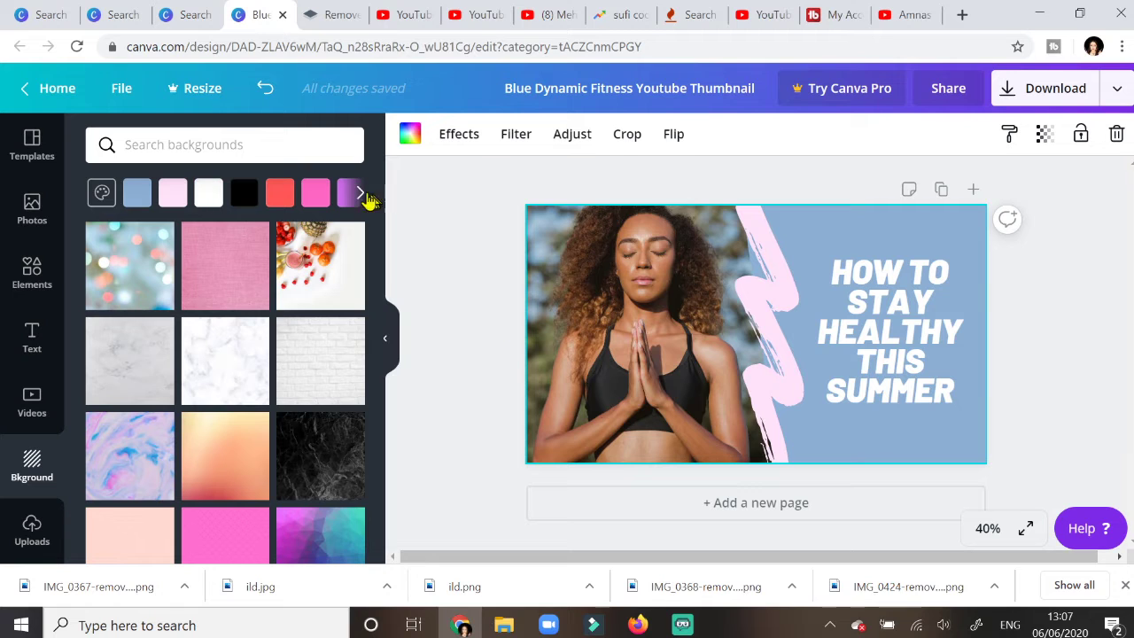
left_click(362, 196)
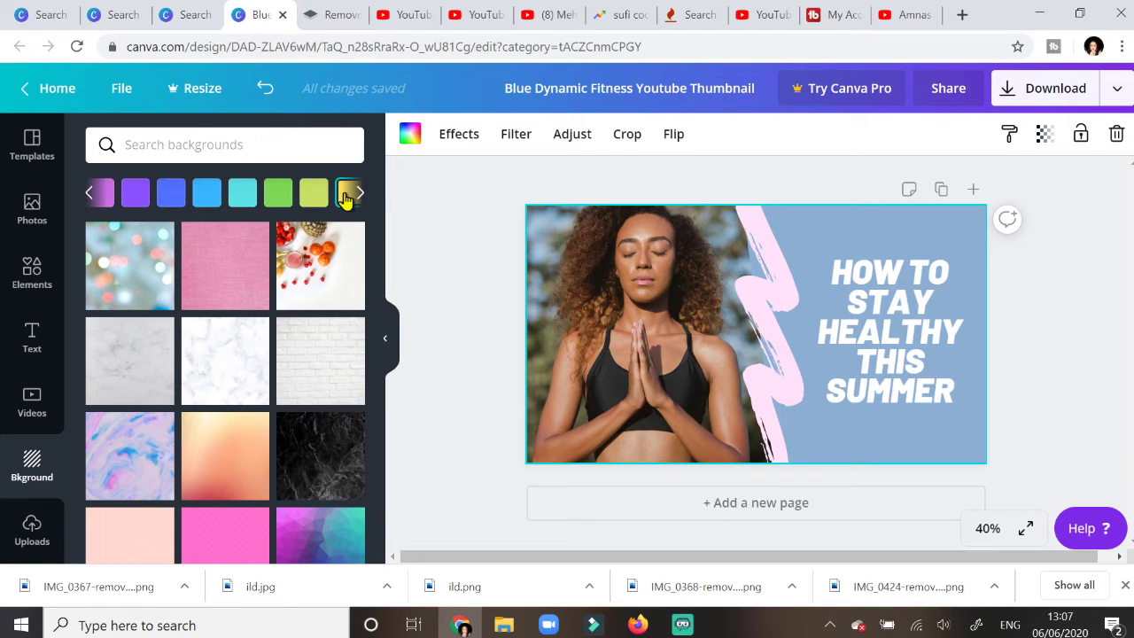
left_click(347, 196)
Step: Shrink the meditating woman's photo slightly and position it so a thin yellow border shows around its outer edges
left_click(611, 312)
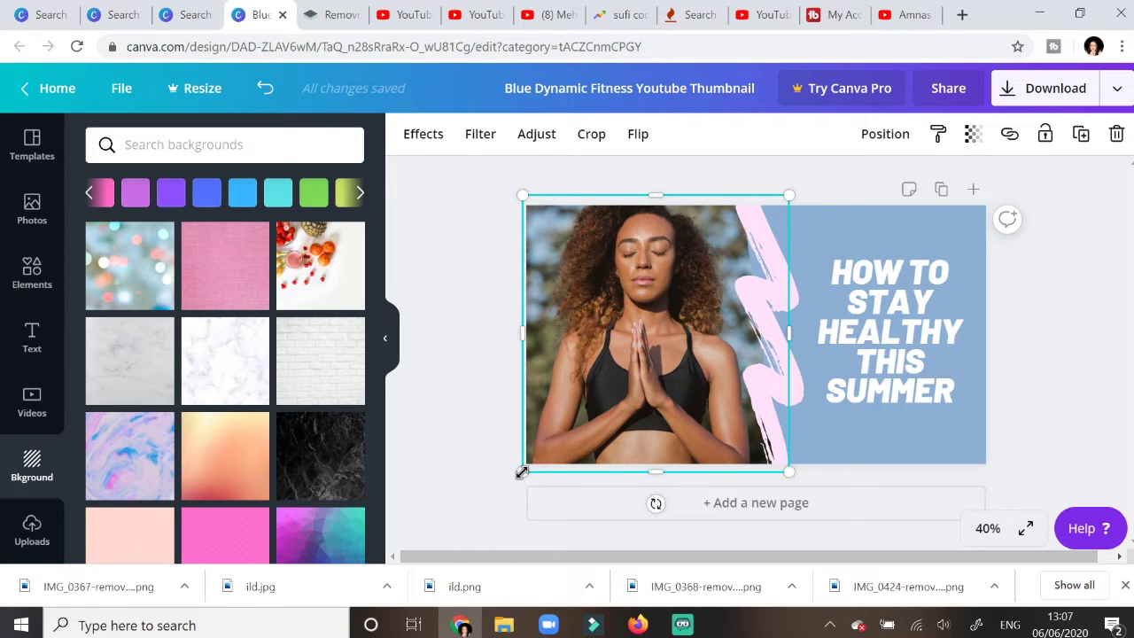
left_click_drag(522, 472, 547, 452)
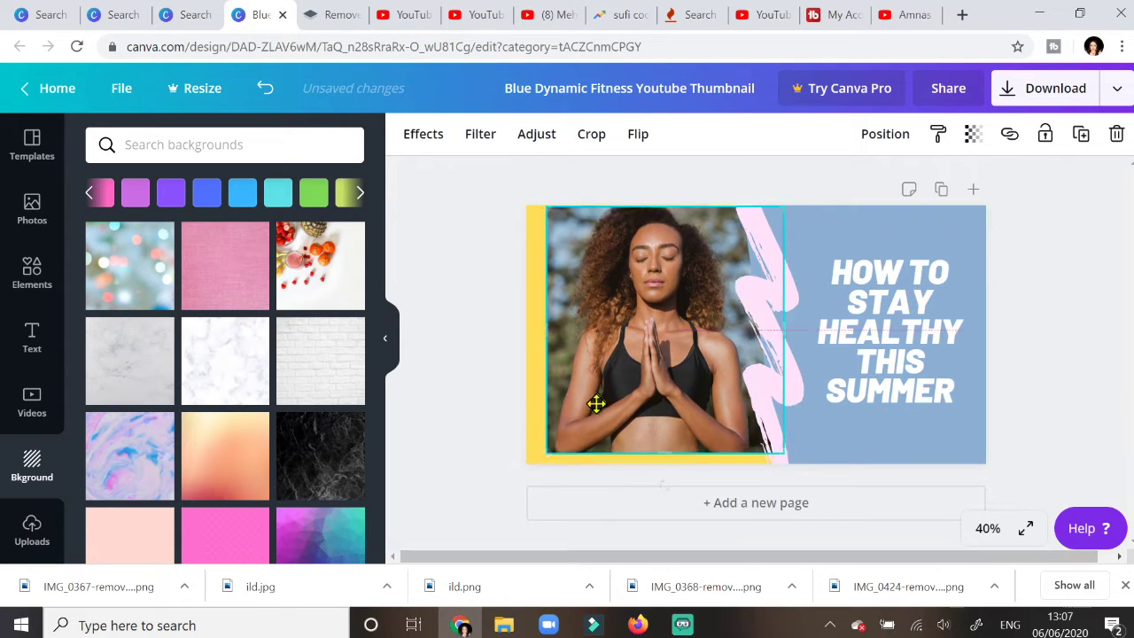
left_click_drag(596, 404, 587, 409)
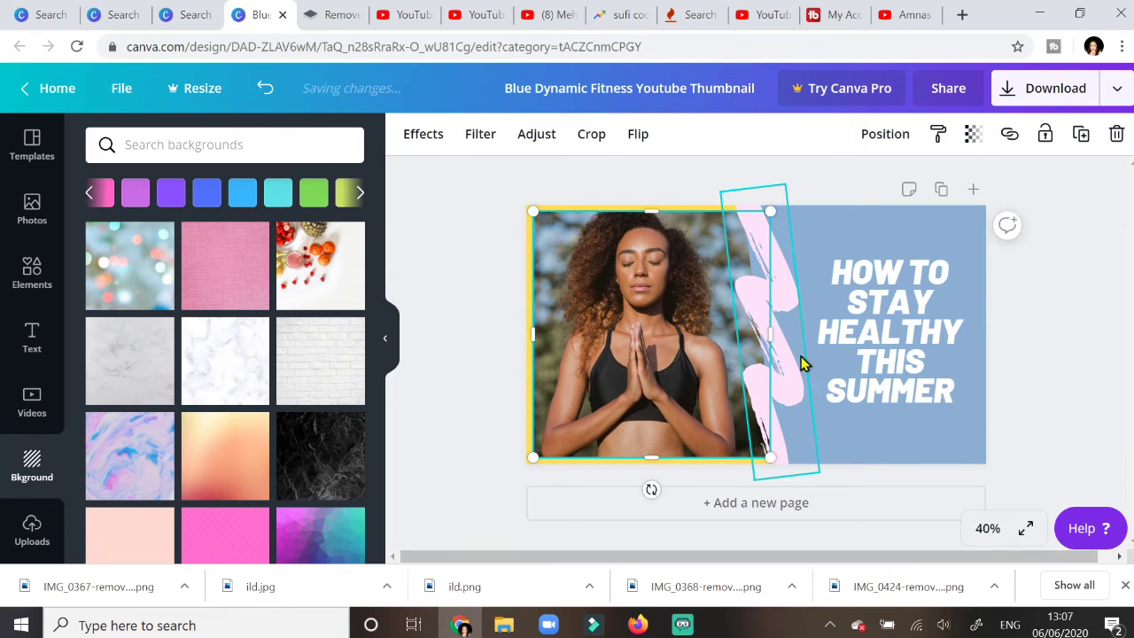
Step: Shrink the tilted blue panel behind the heading, rotate it upright and move it down within the page
left_click(843, 357)
left_click(955, 443)
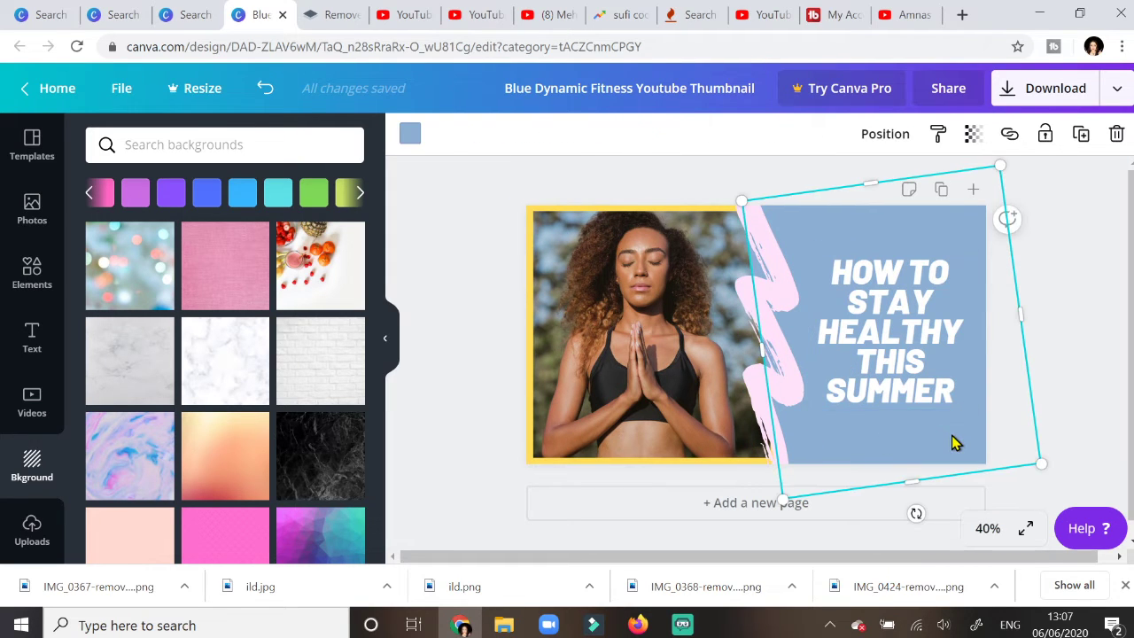
left_click(921, 386)
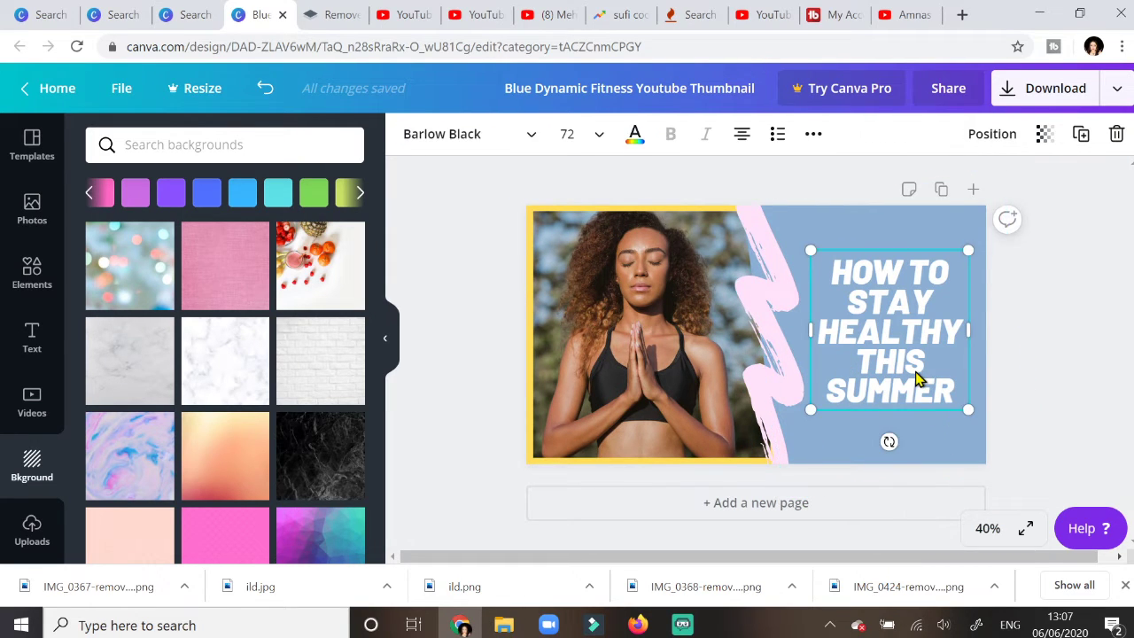
left_click(932, 443)
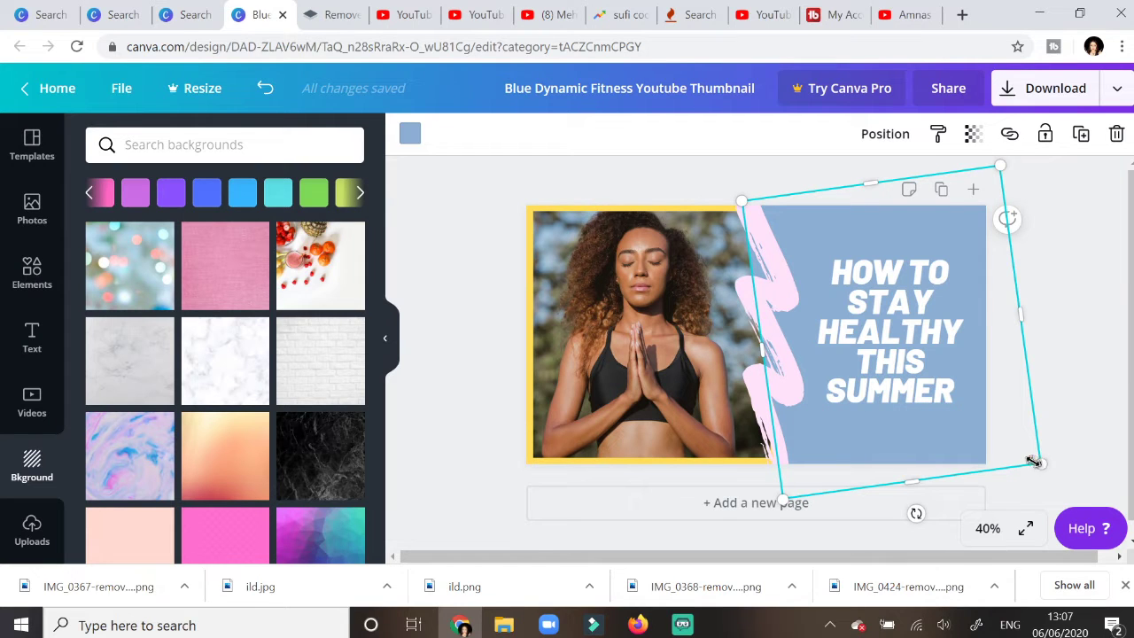
left_click_drag(1035, 461, 994, 427)
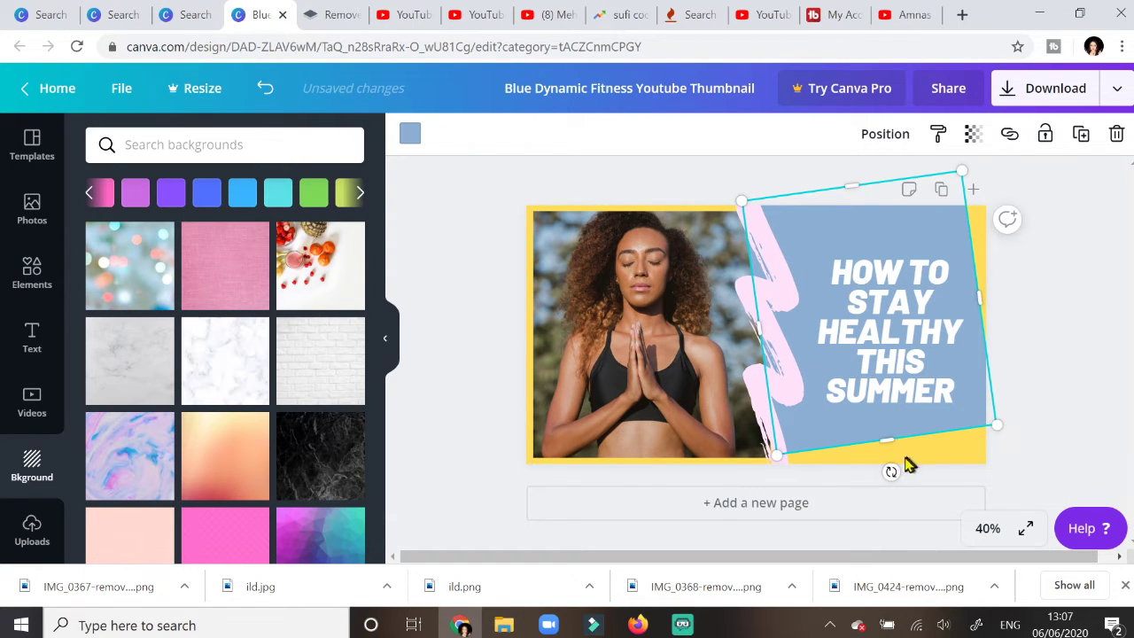
mouse_move(893, 471)
left_mouse_down()
mouse_move(895, 483)
mouse_move(870, 501)
mouse_move(881, 506)
mouse_move(874, 470)
left_mouse_up()
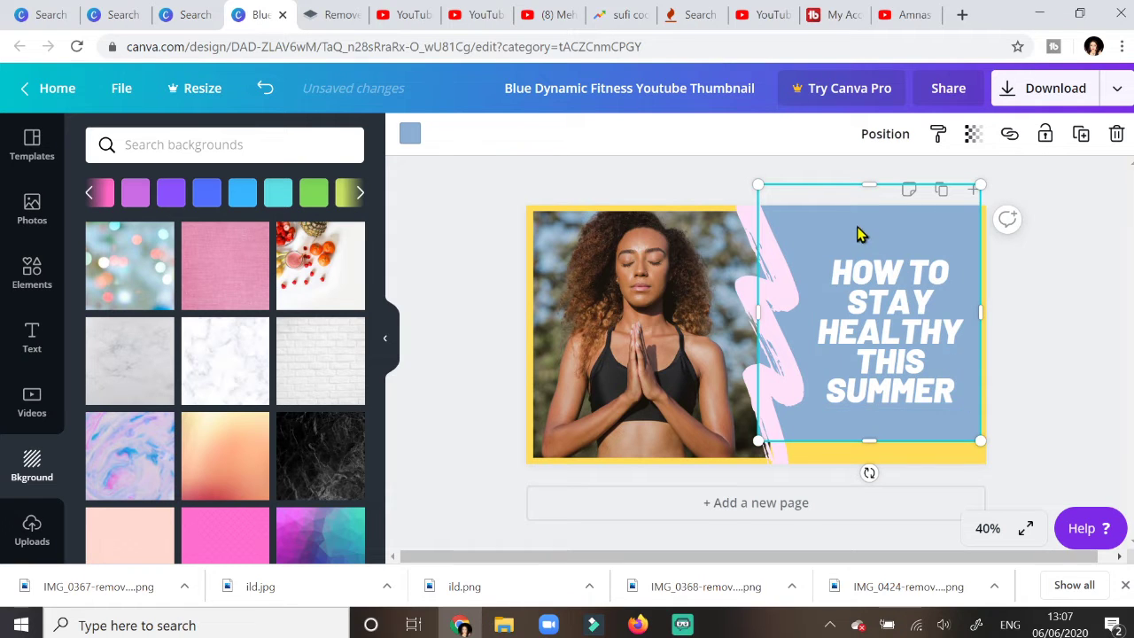
left_click_drag(855, 229, 861, 249)
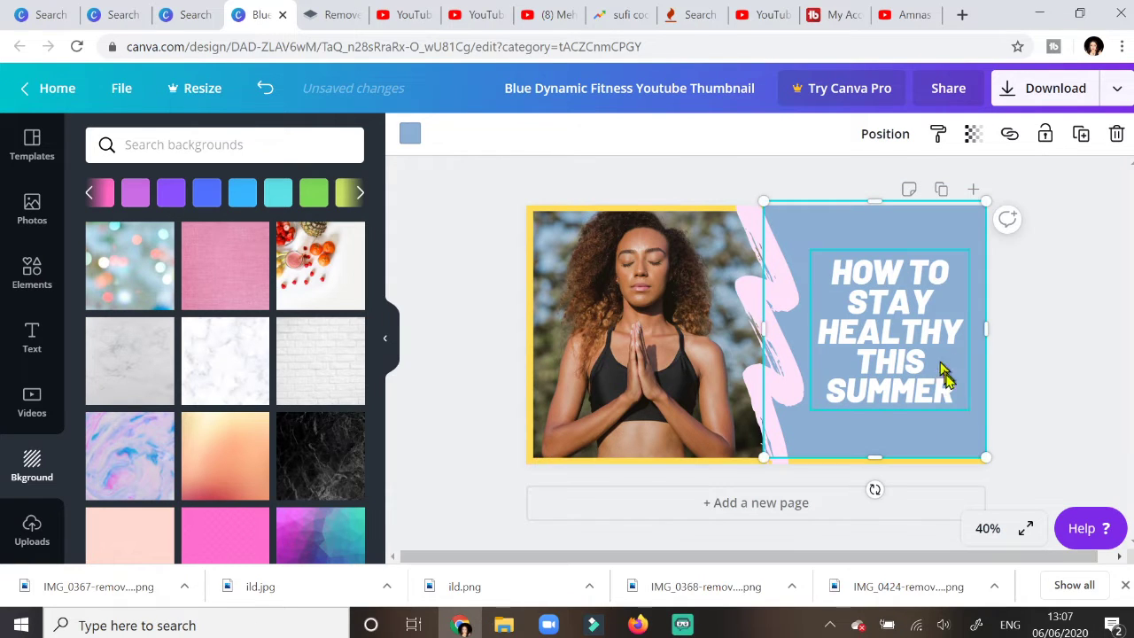
Step: Reduce the upright blue panel further and reposition it so yellow borders its top, bottom and outer edges
left_click_drag(984, 458, 969, 437)
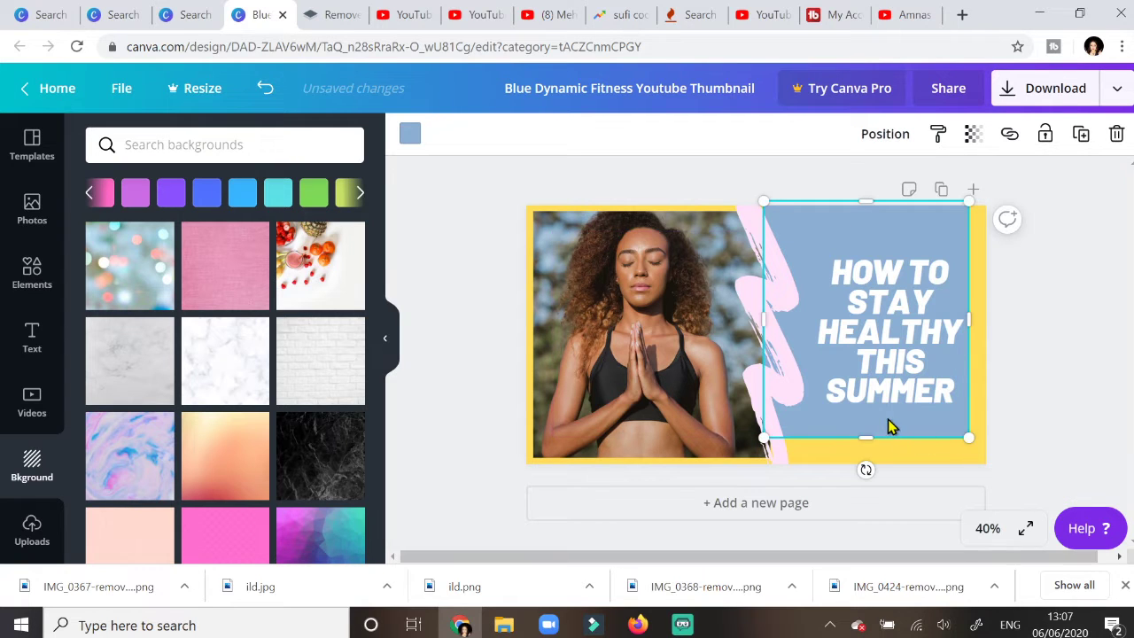
left_click_drag(891, 426, 897, 435)
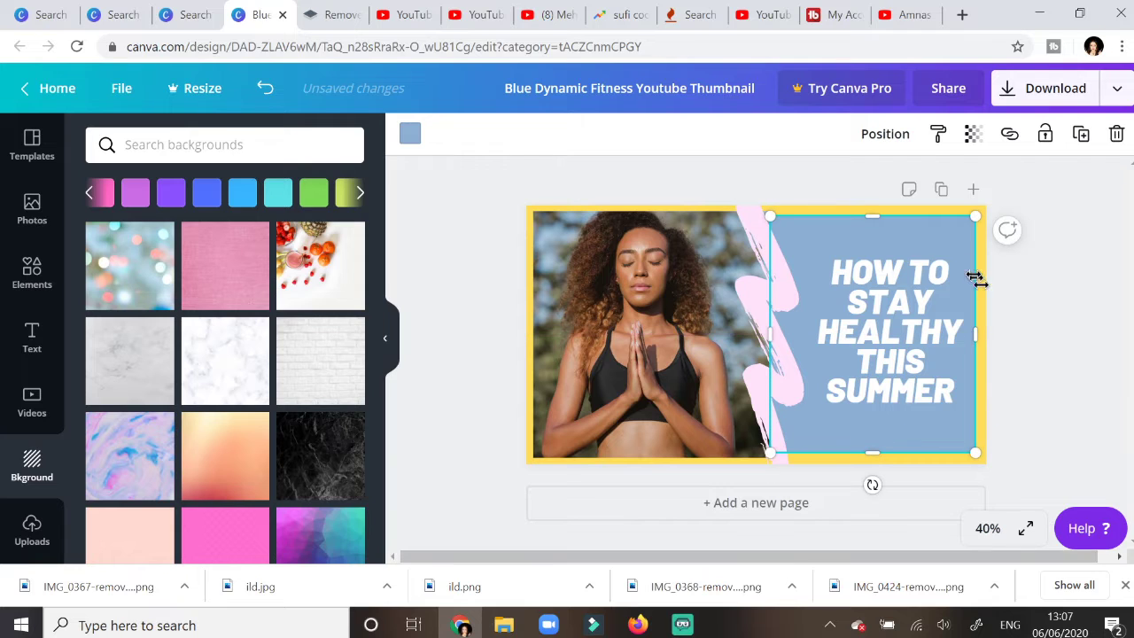
left_click(1062, 401)
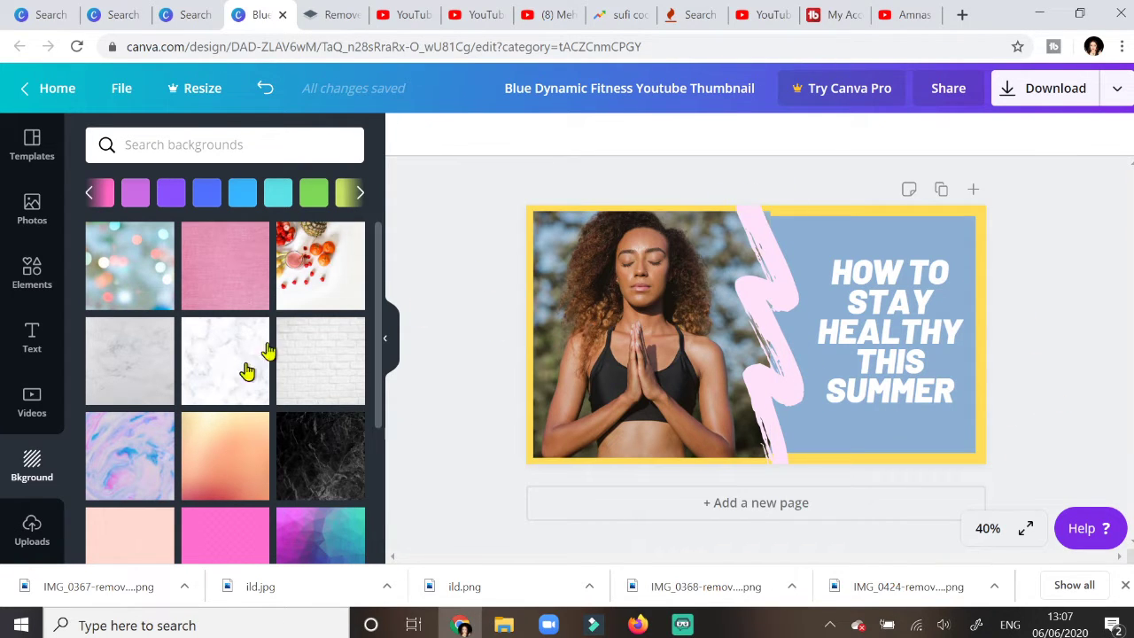
Step: Upload the image IMG_0367-removebg-preview from the Downloads folder
left_click(22, 538)
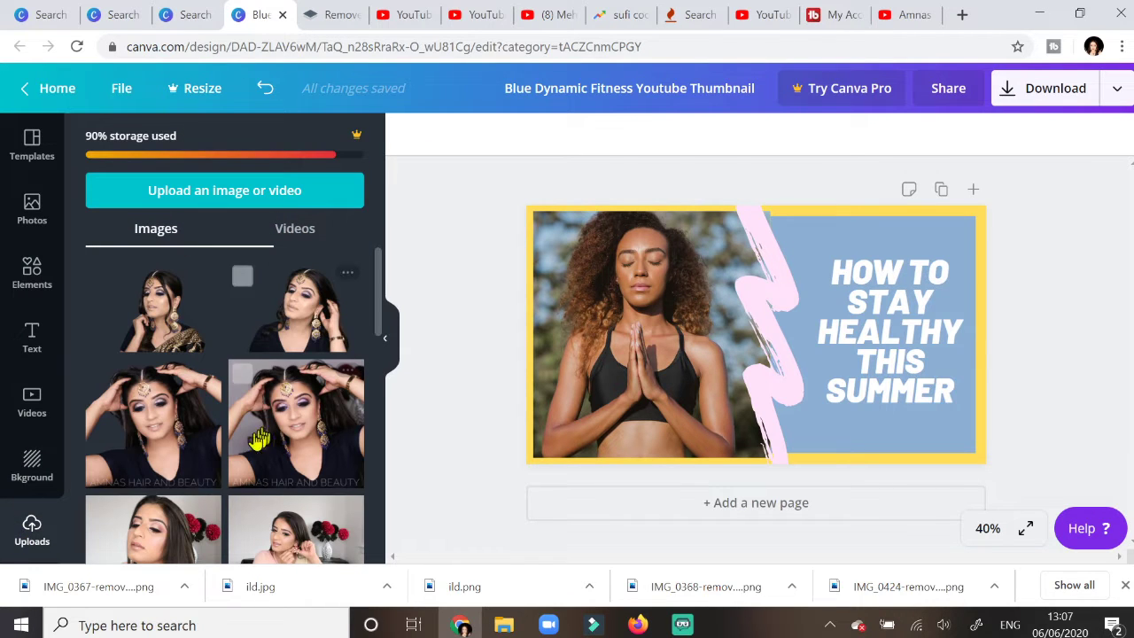
mouse_move(378, 308)
left_mouse_down()
mouse_move(387, 382)
mouse_move(376, 526)
mouse_move(387, 323)
left_mouse_up()
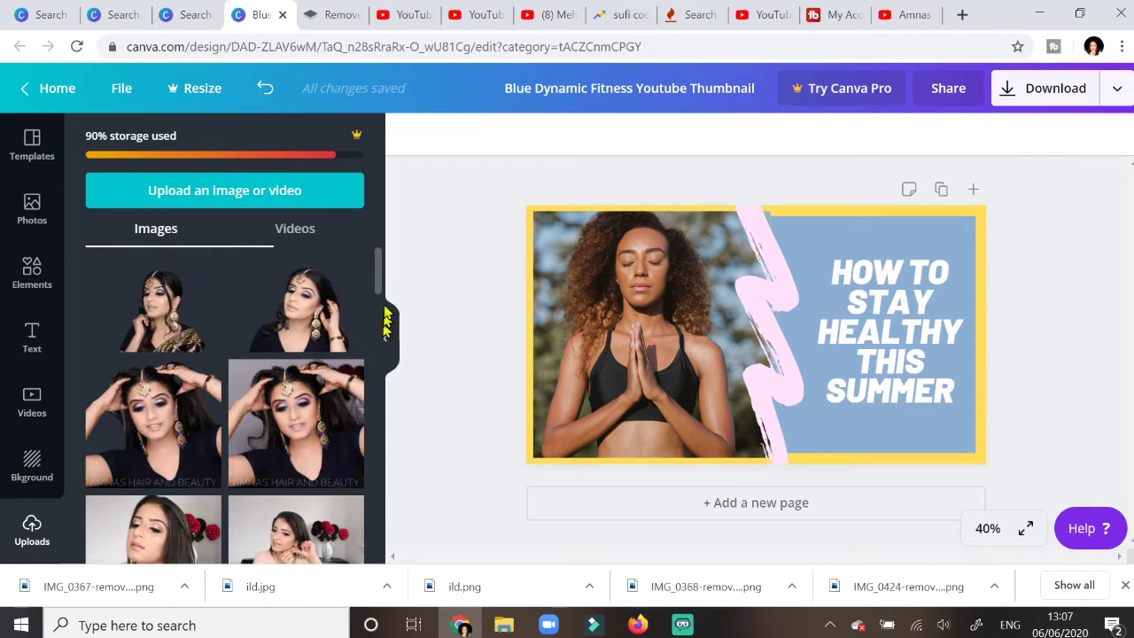
left_click(221, 195)
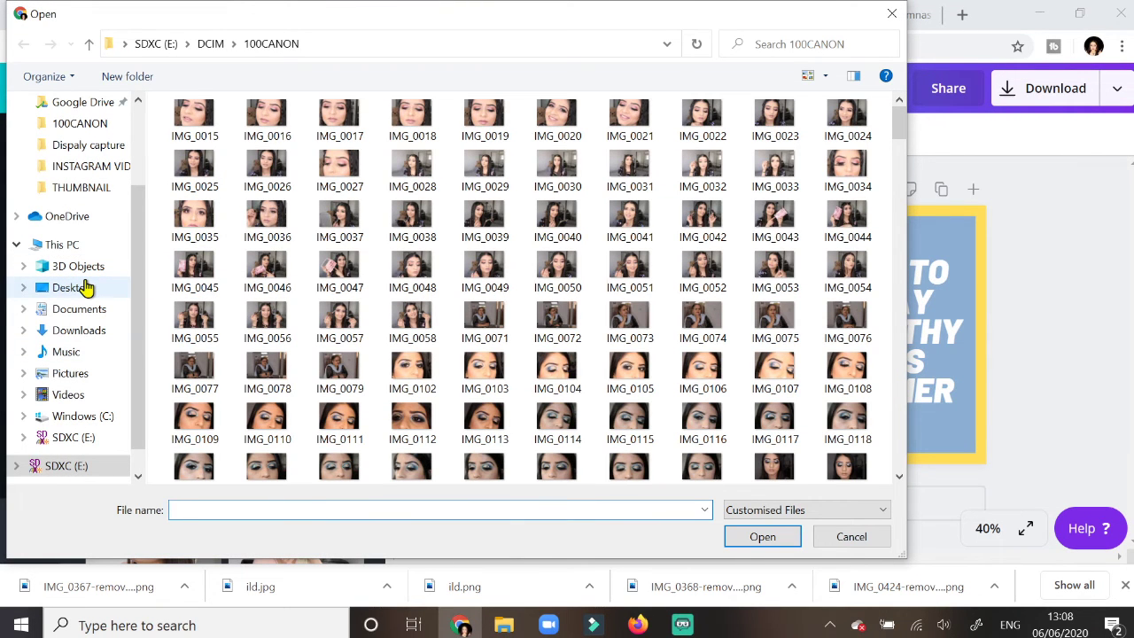
left_click(87, 334)
left_click(191, 184)
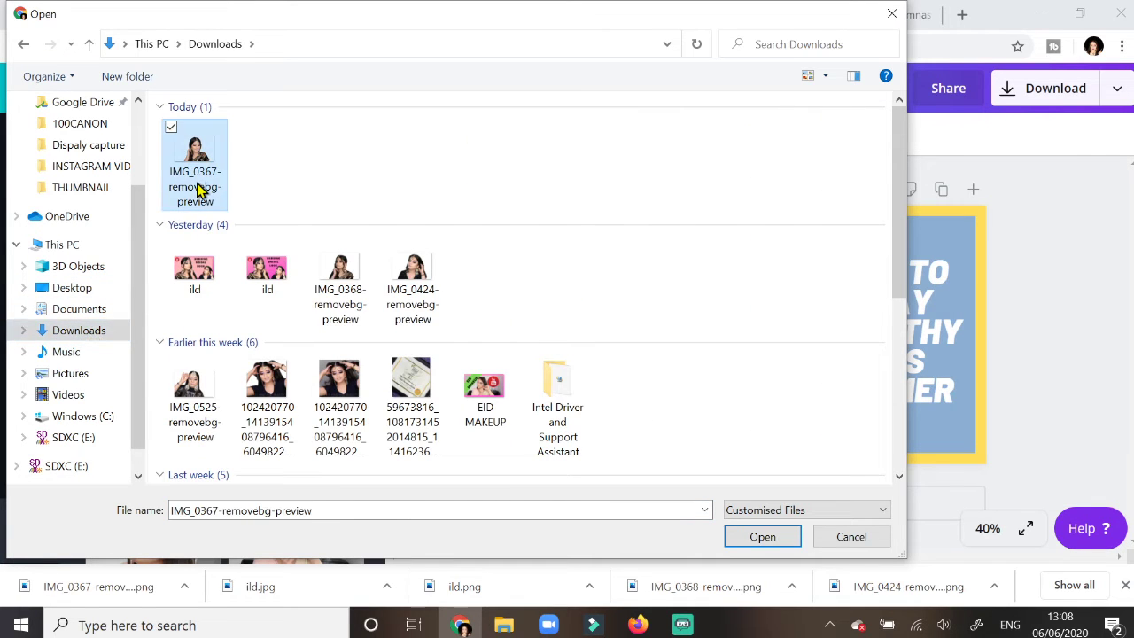
left_click(749, 542)
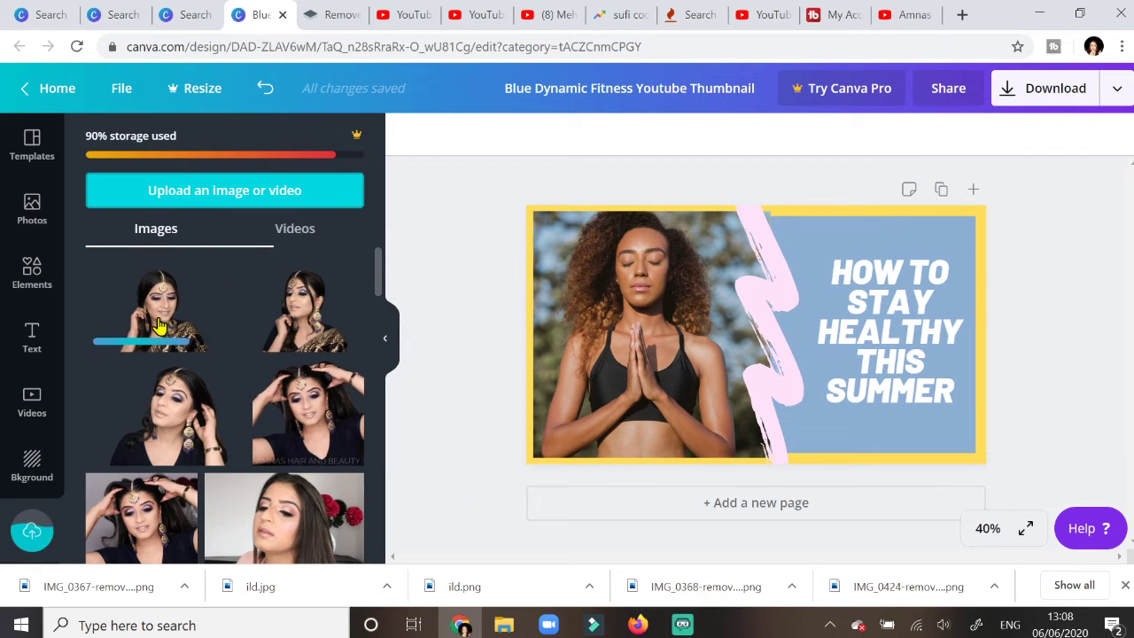
Step: Delete the meditating woman's photo and place the newly uploaded cutout portrait on the empty yellow area
left_click(641, 368)
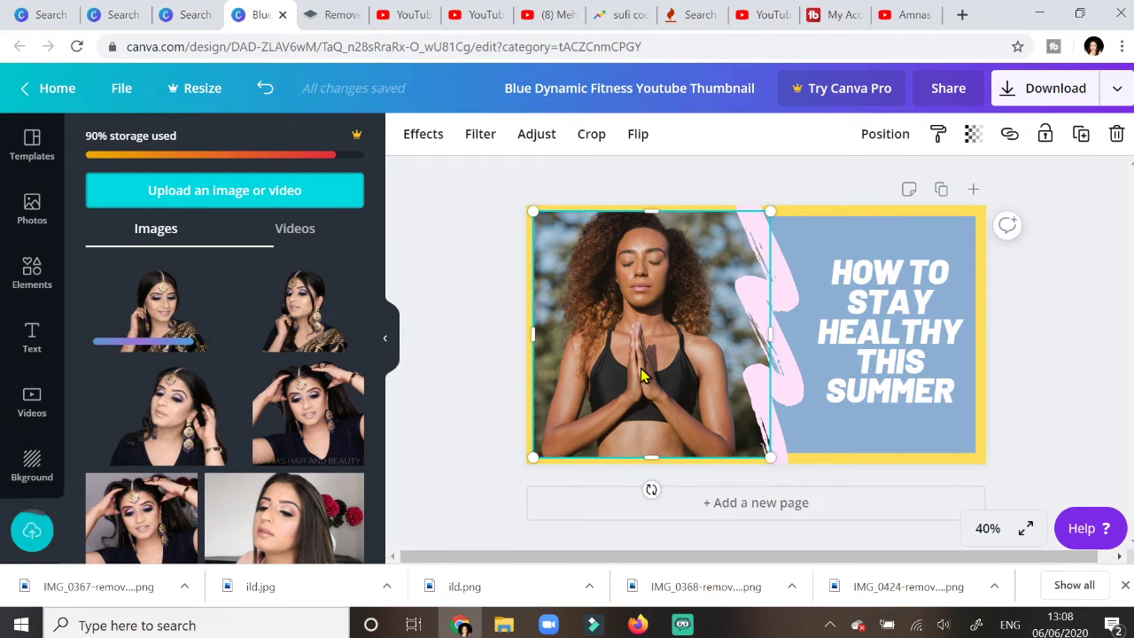
key("Delete")
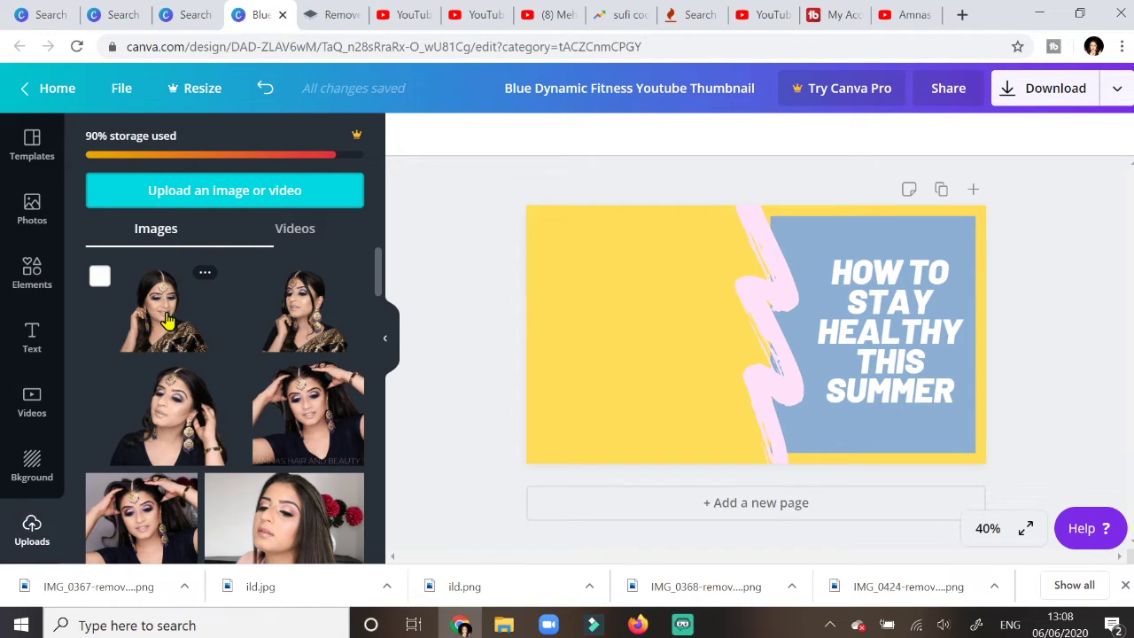
left_click_drag(165, 320, 582, 304)
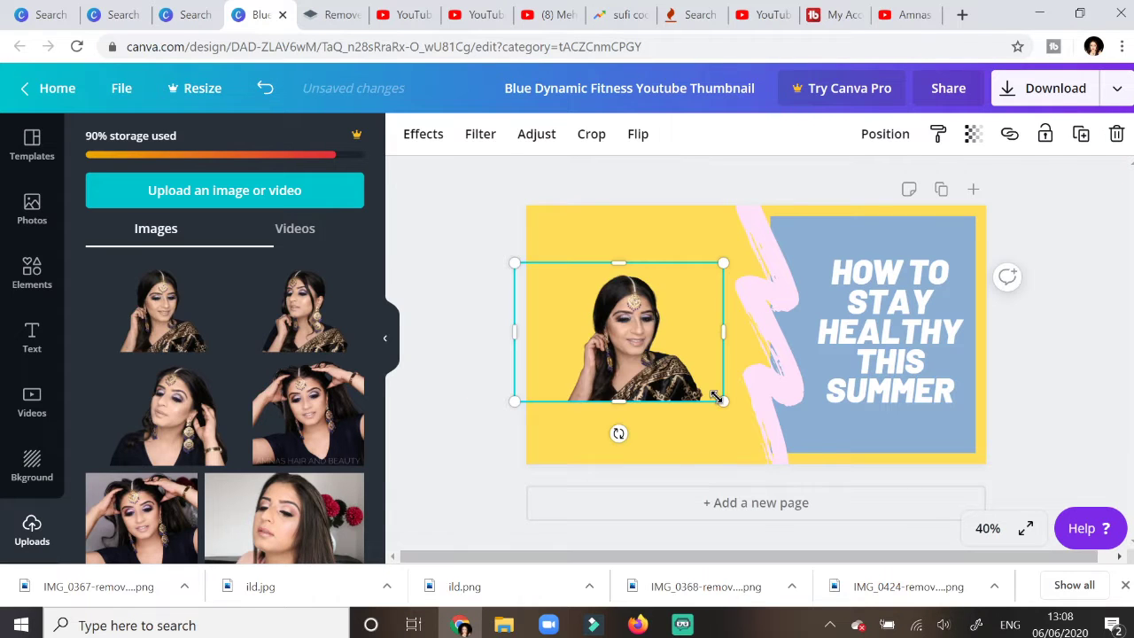
Step: Enlarge the cutout portrait to about 1,054 by 703 and align it with the page's bottom edge beside the pink brush stroke
left_click_drag(721, 403, 879, 503)
left_click_drag(753, 409, 684, 365)
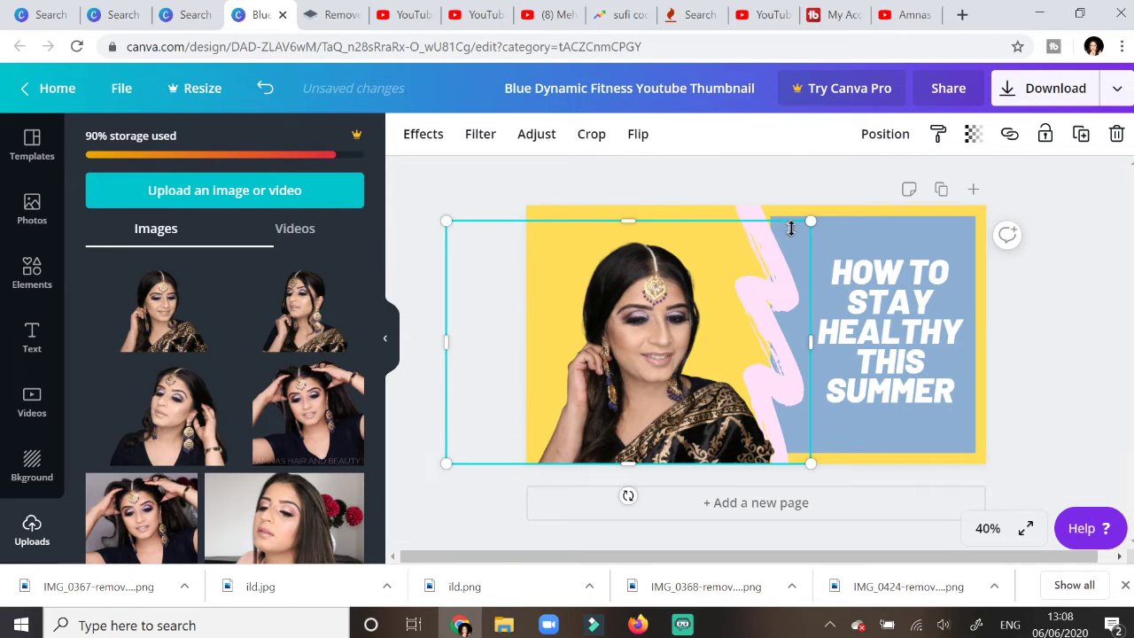
left_click_drag(811, 216, 820, 203)
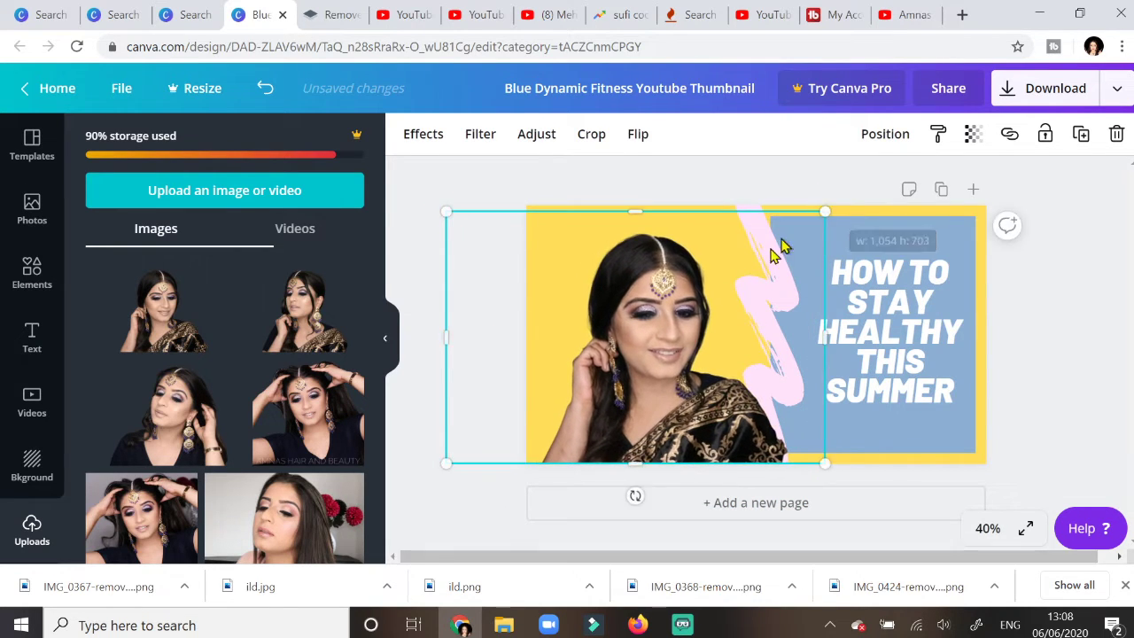
left_click_drag(716, 304, 713, 304)
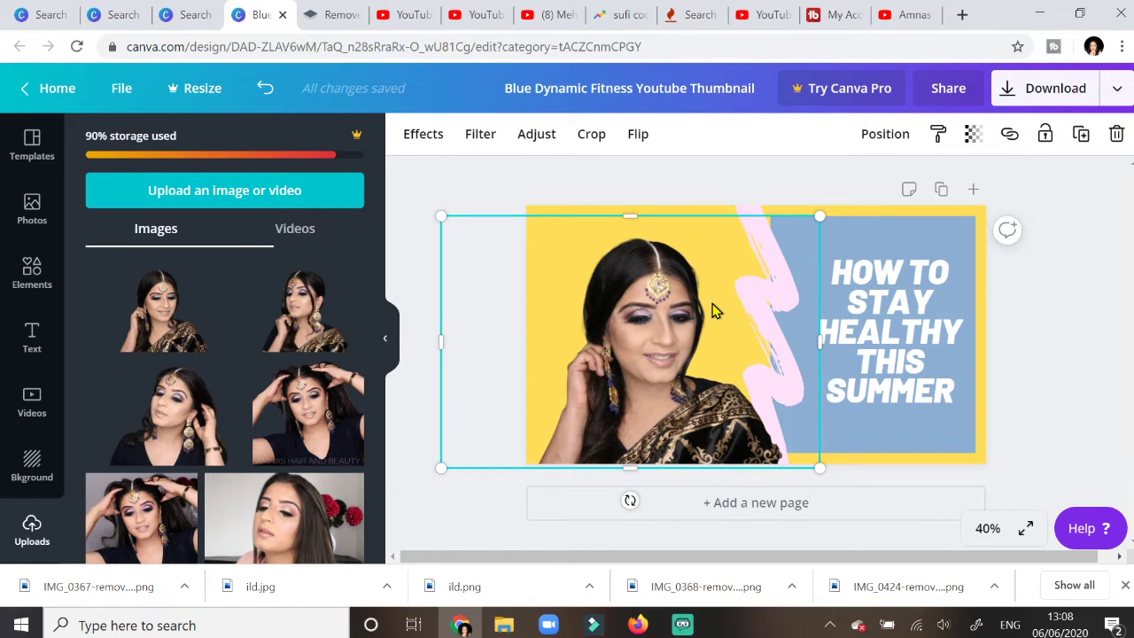
left_click(1045, 334)
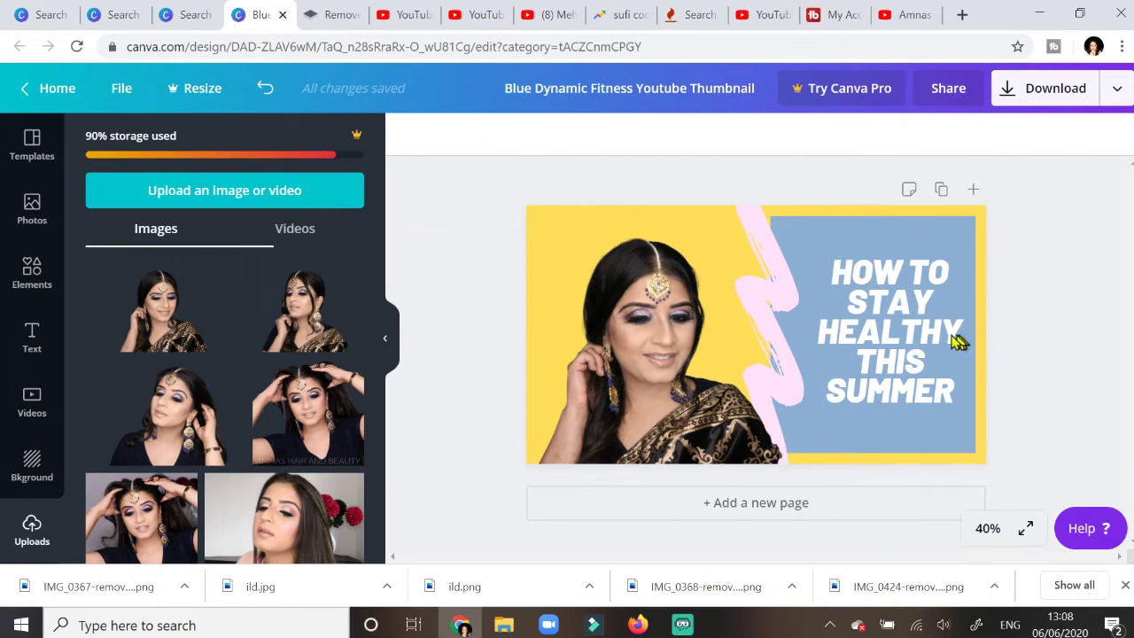
Step: Replace the "How to Stay Healthy This Summer" heading with "AMNAS WORLD" and enlarge it to about size 83.7
left_click(904, 330)
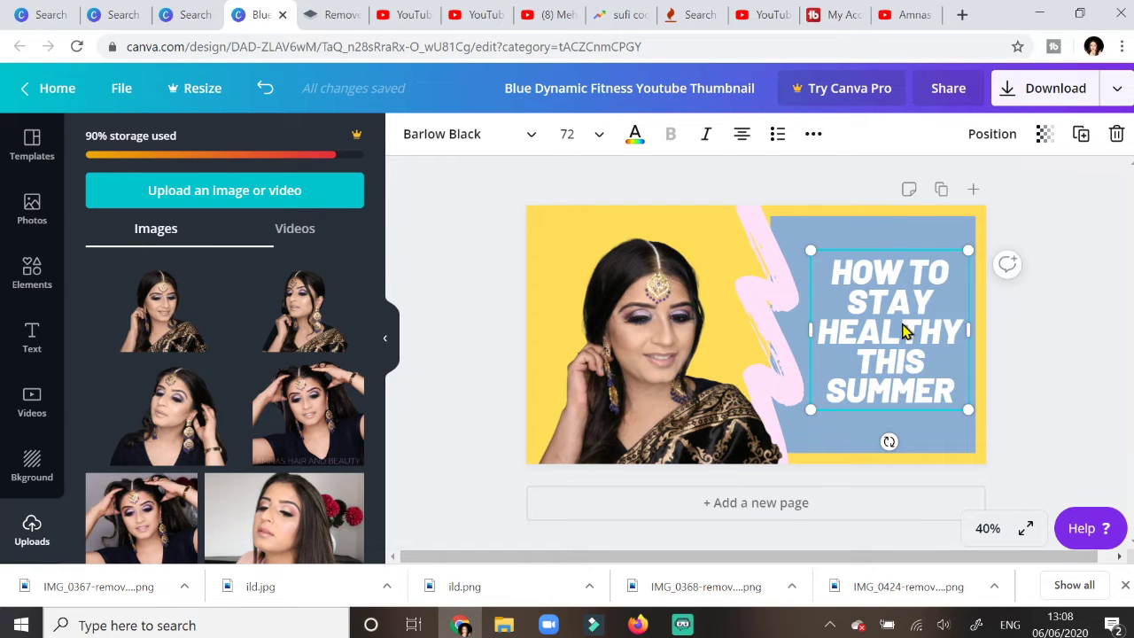
double_click(905, 330)
mouse_move(954, 392)
left_mouse_down()
mouse_move(833, 302)
mouse_move(824, 266)
left_mouse_up()
key("BackSpace")
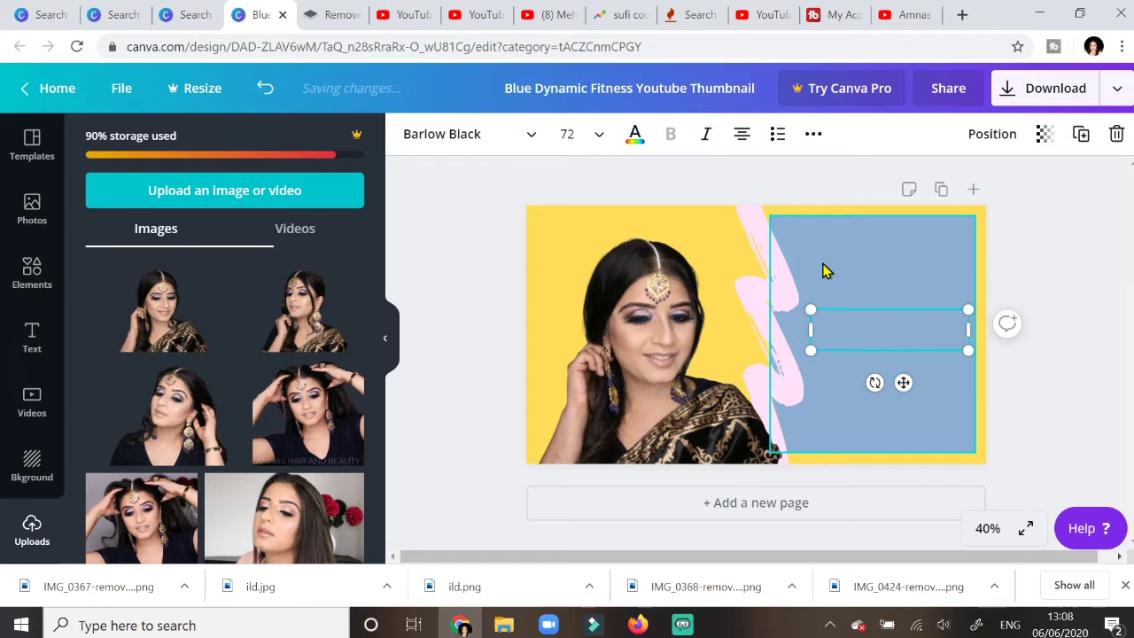
type("AMNAS WORL")
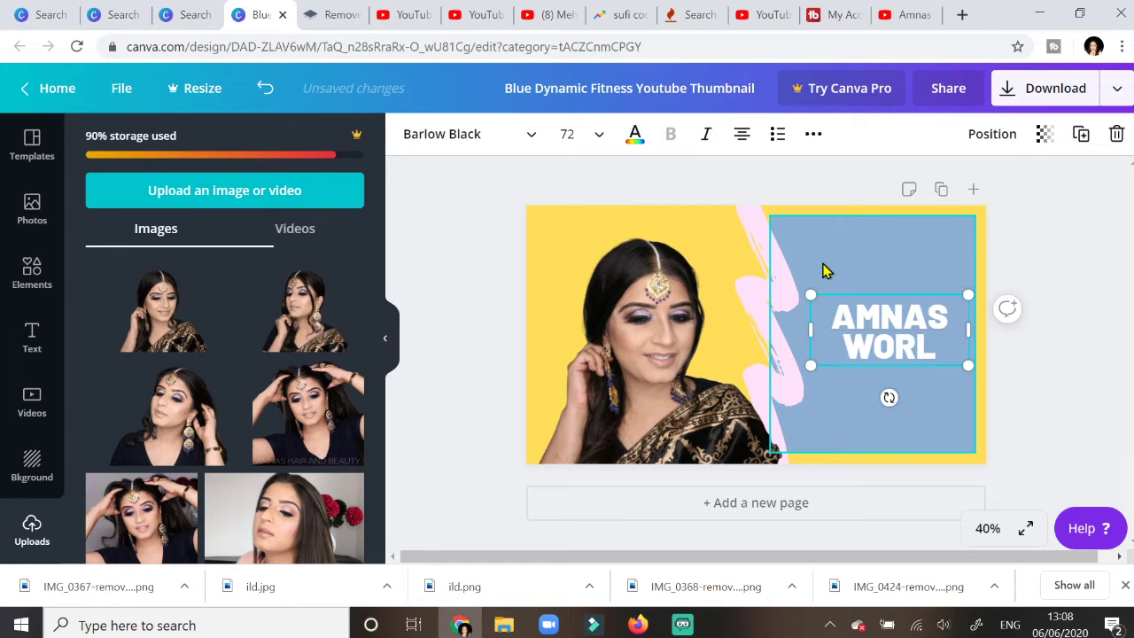
type("D")
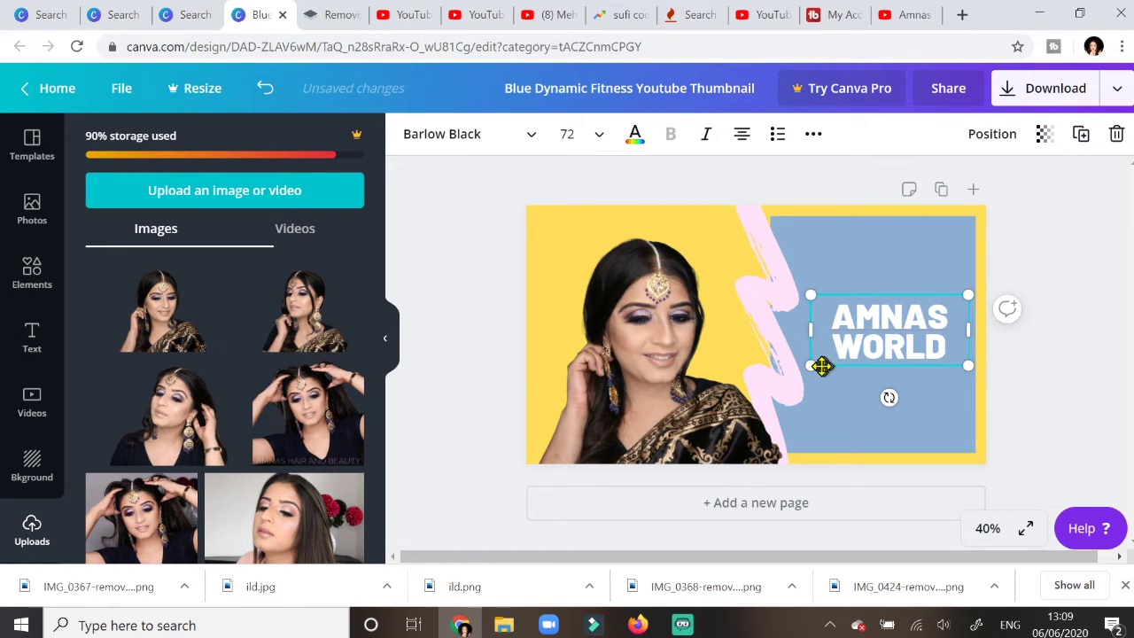
left_click_drag(812, 363, 785, 376)
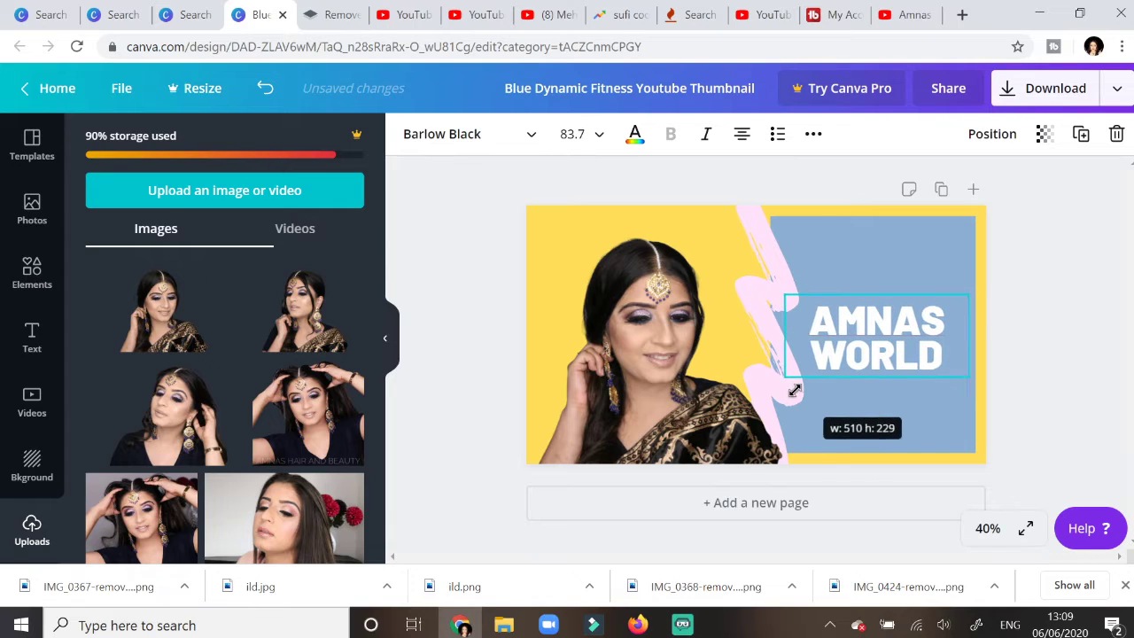
Step: Recolour the blue rectangle behind the heading, trying the brush stroke's light pink before settling on the default light green
left_click(865, 275)
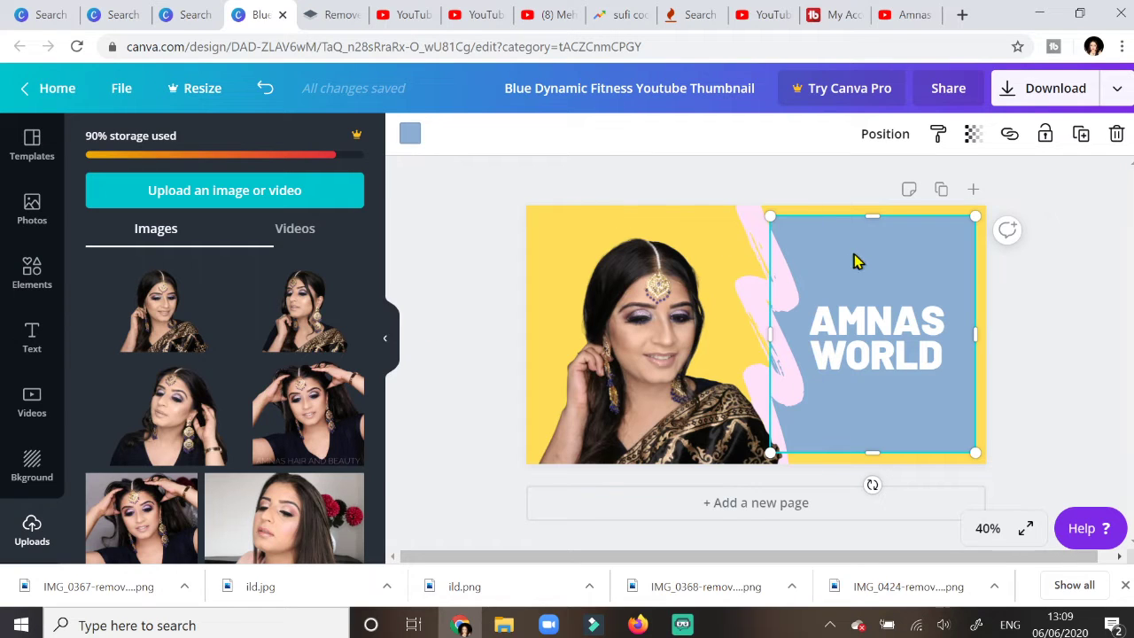
left_click(410, 137)
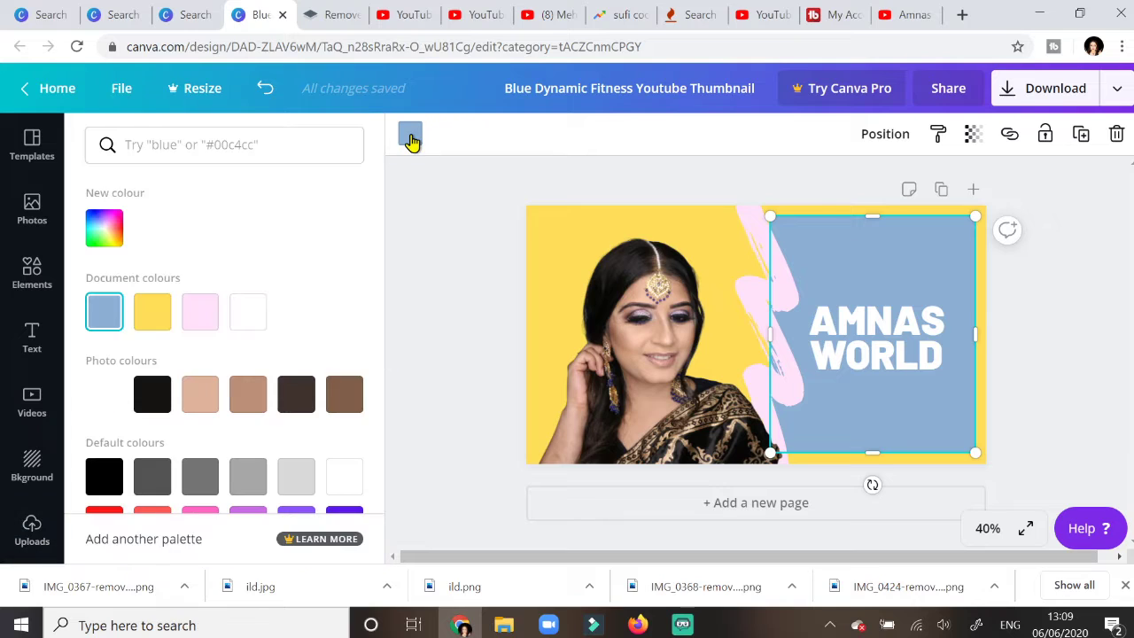
left_click(200, 311)
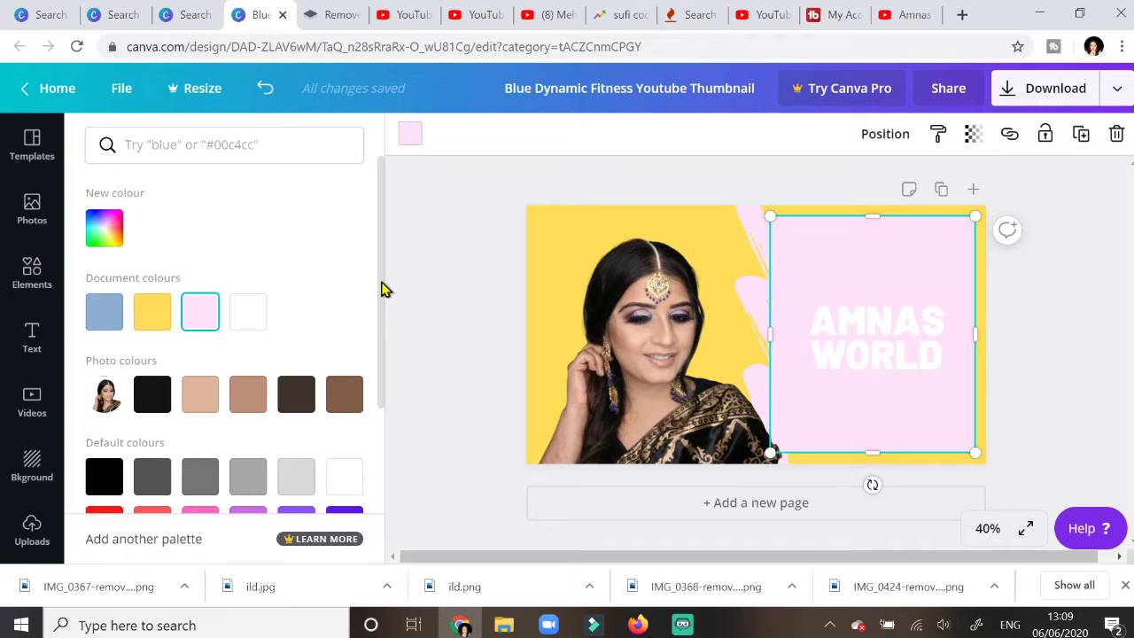
scroll(380, 310, "down", 1)
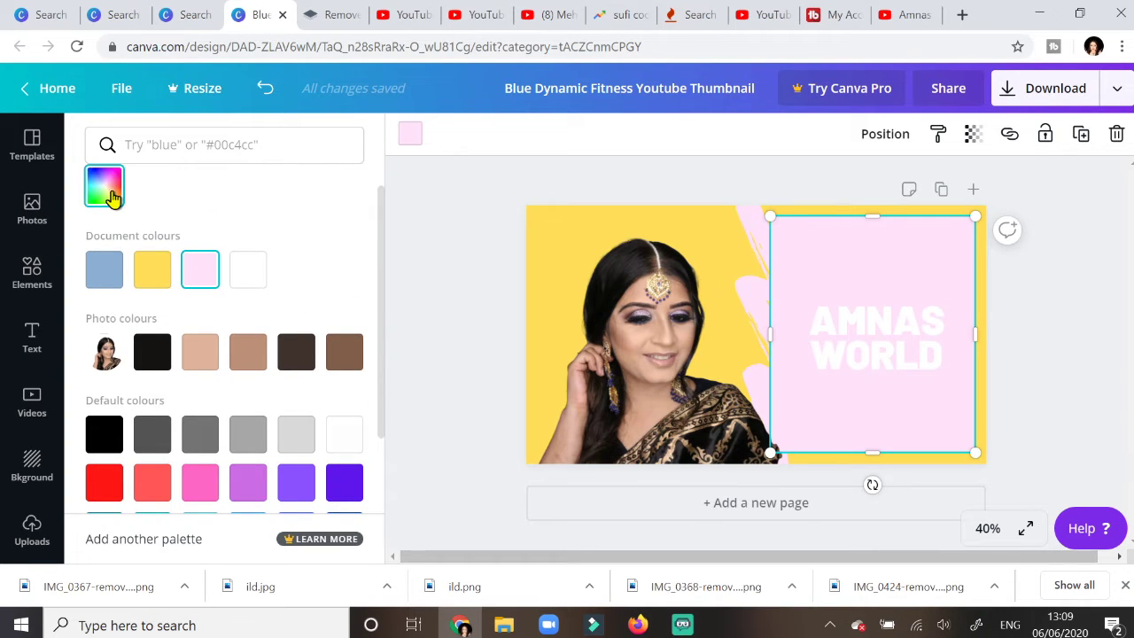
scroll(384, 328, "down", 3)
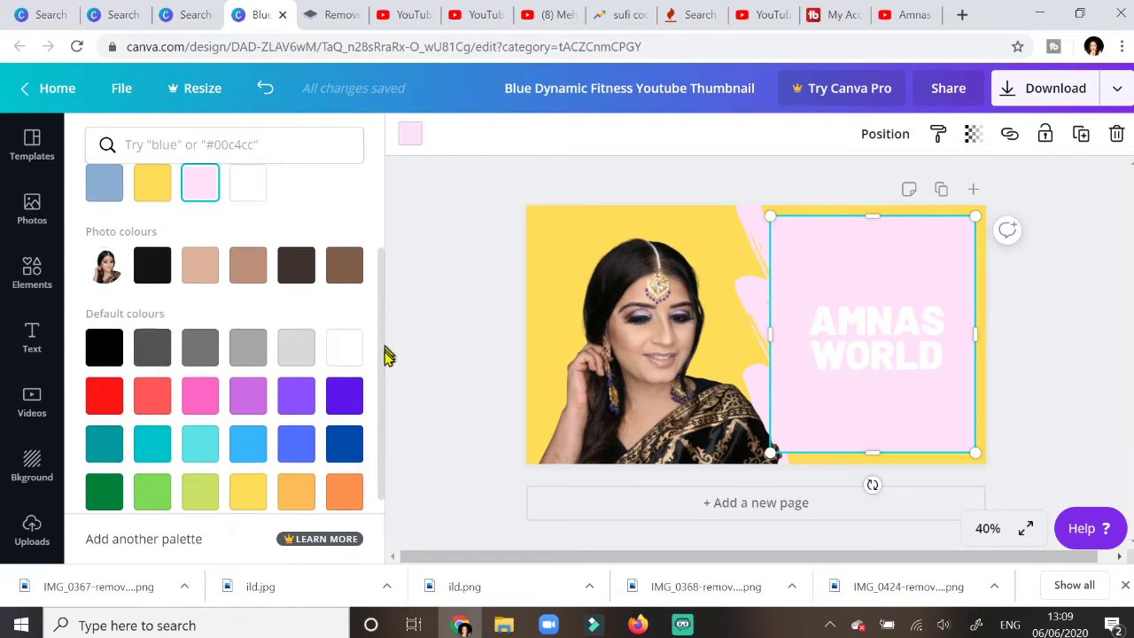
left_click(153, 473)
left_click(495, 334)
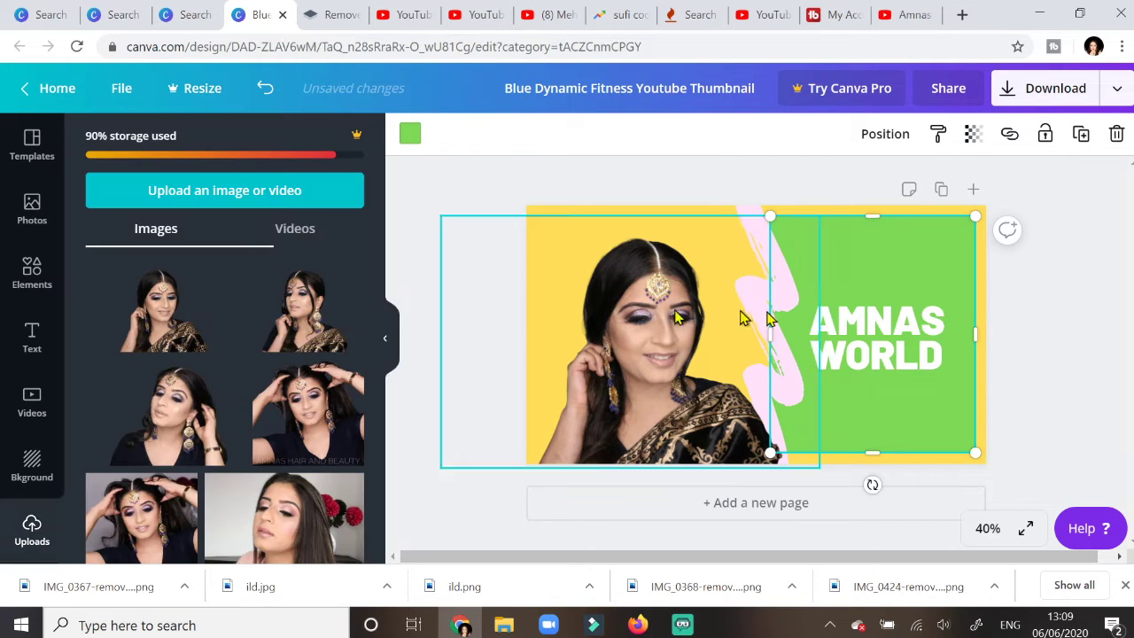
Step: Change the "AMNAS WORLD" heading's text colour to the near-black shade taken from the portrait's photo colours
left_click(915, 354)
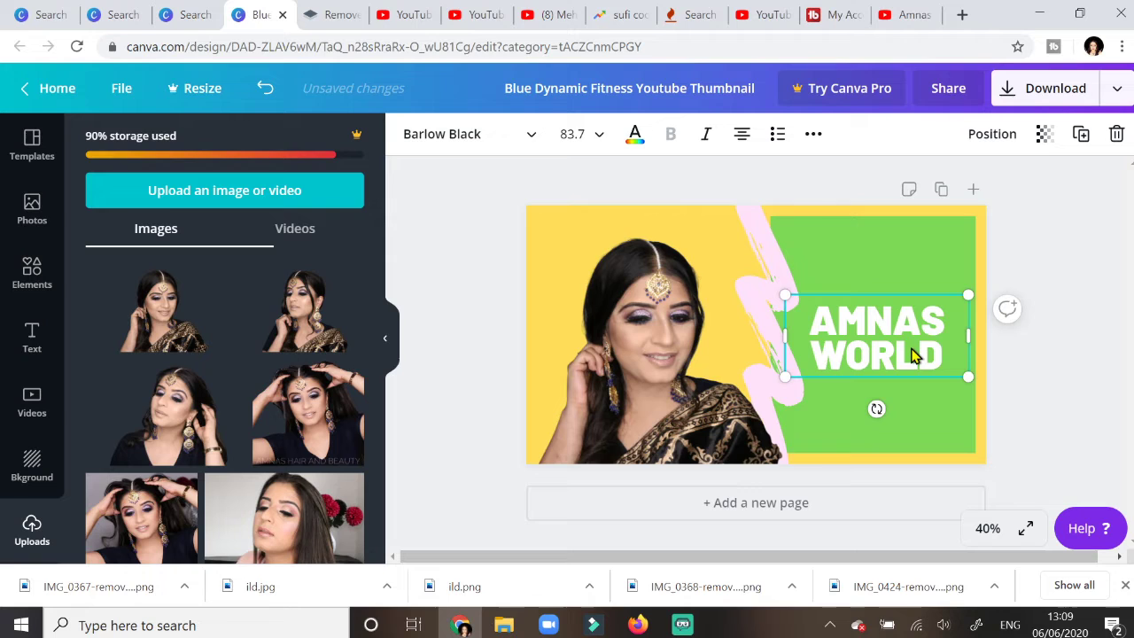
left_click(635, 140)
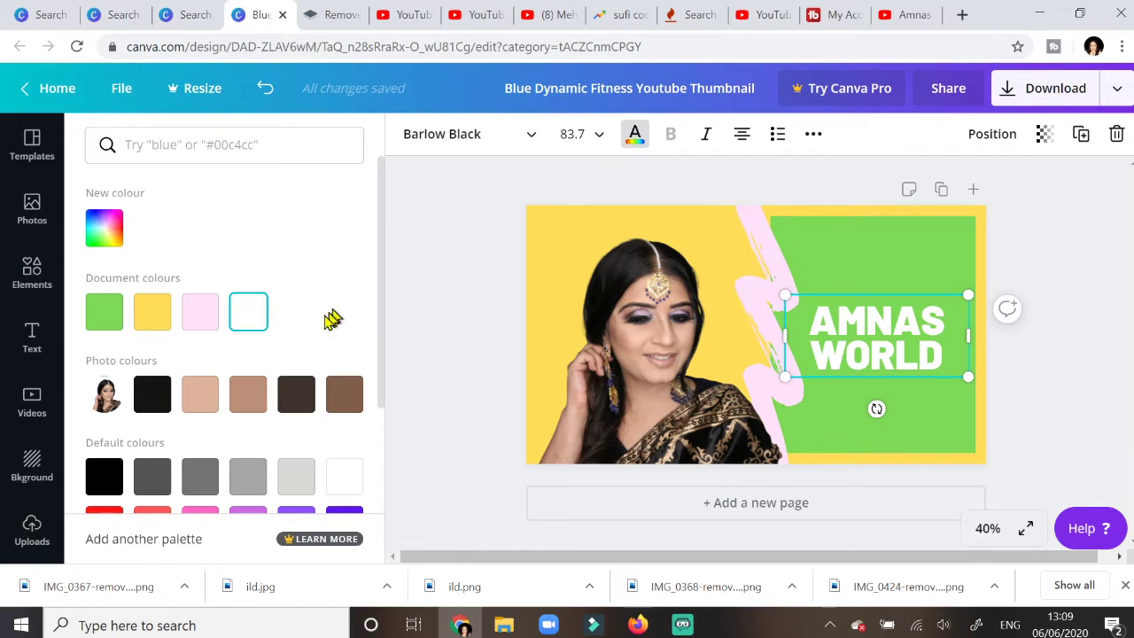
scroll(384, 306, "down", 1)
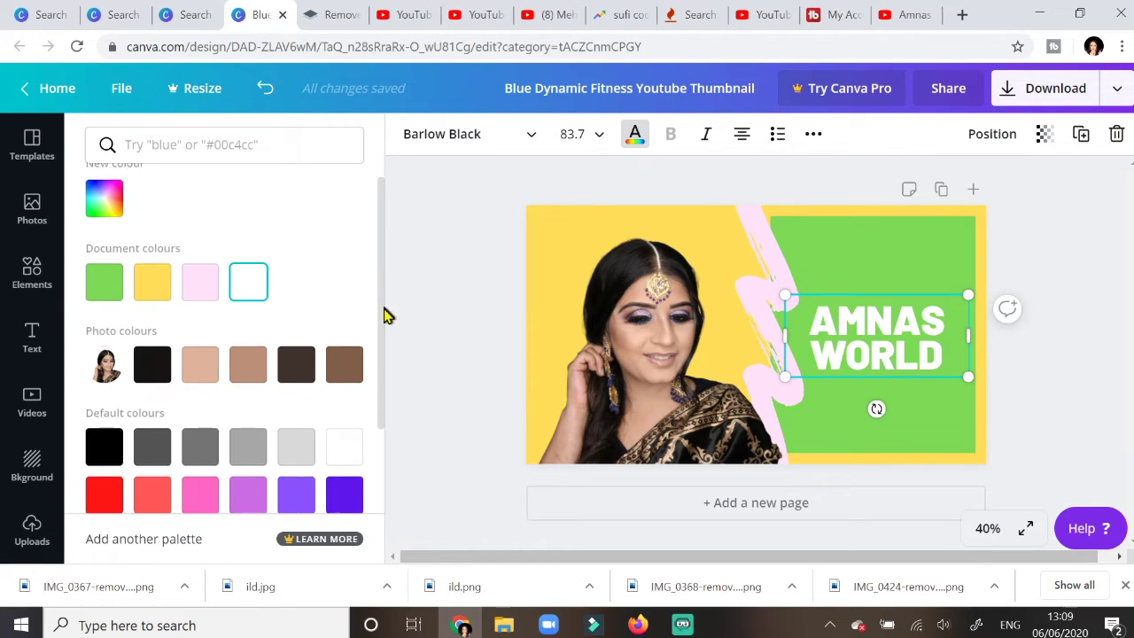
left_click(152, 361)
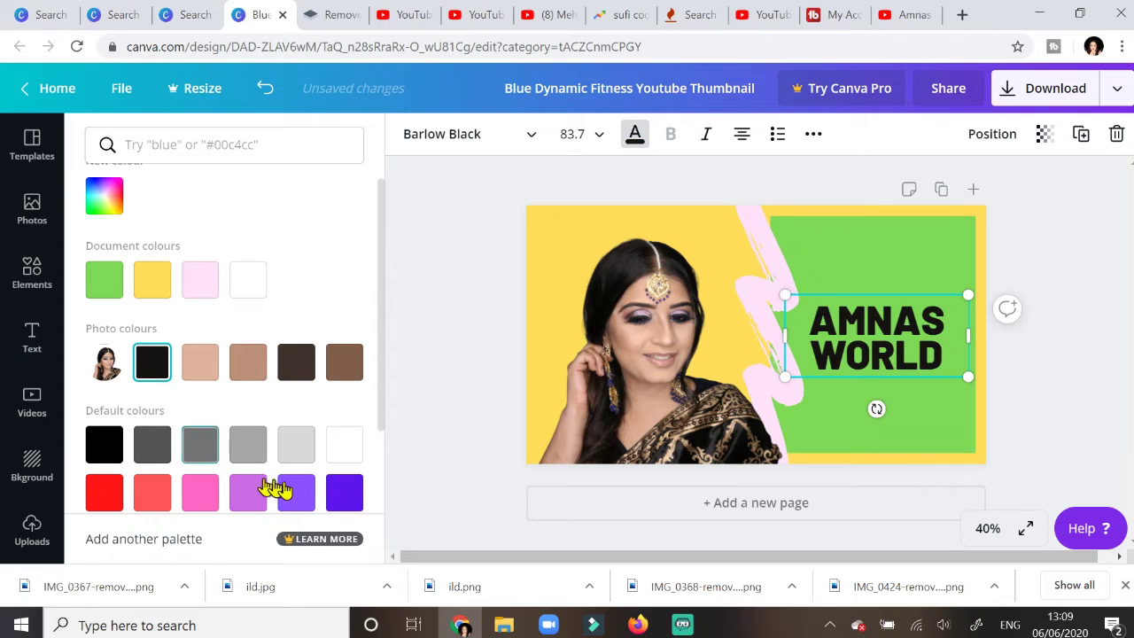
left_click(346, 496)
left_click(160, 376)
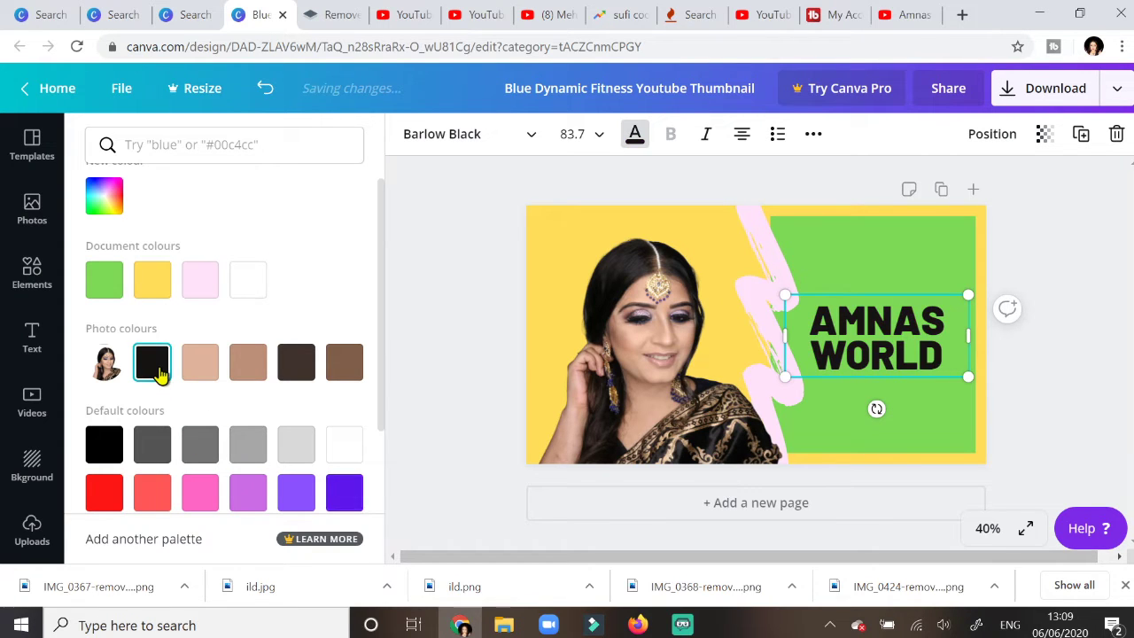
left_click(453, 385)
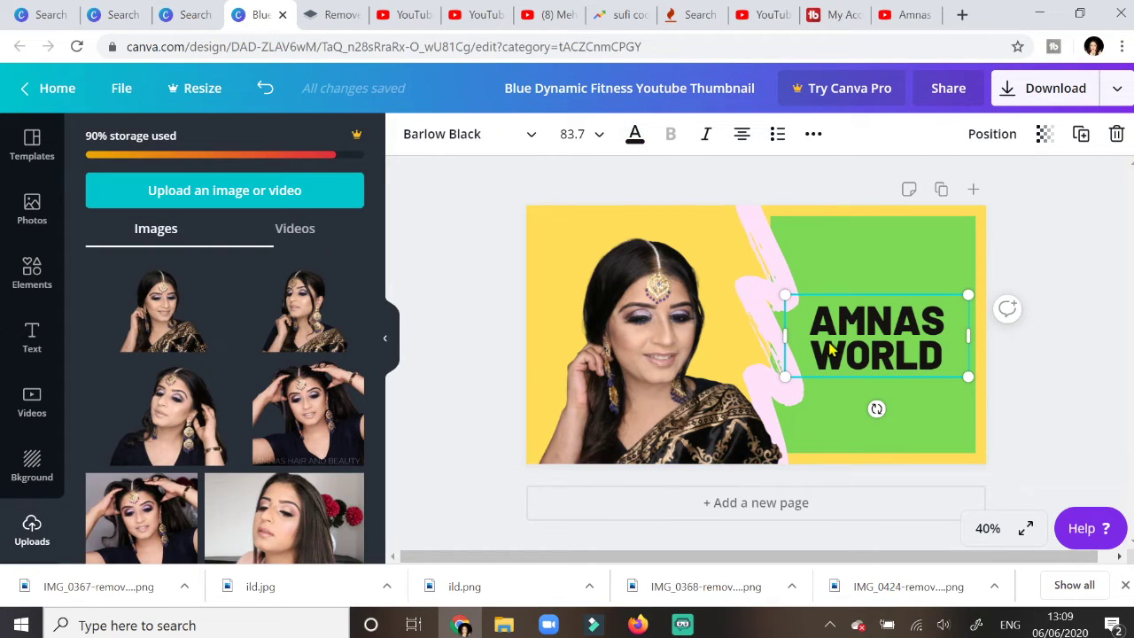
Step: Enlarge the "AMNAS WORLD" heading to about size 94.5 and tilt it diagonally upward in the upper part of the green rectangle
double_click(873, 345)
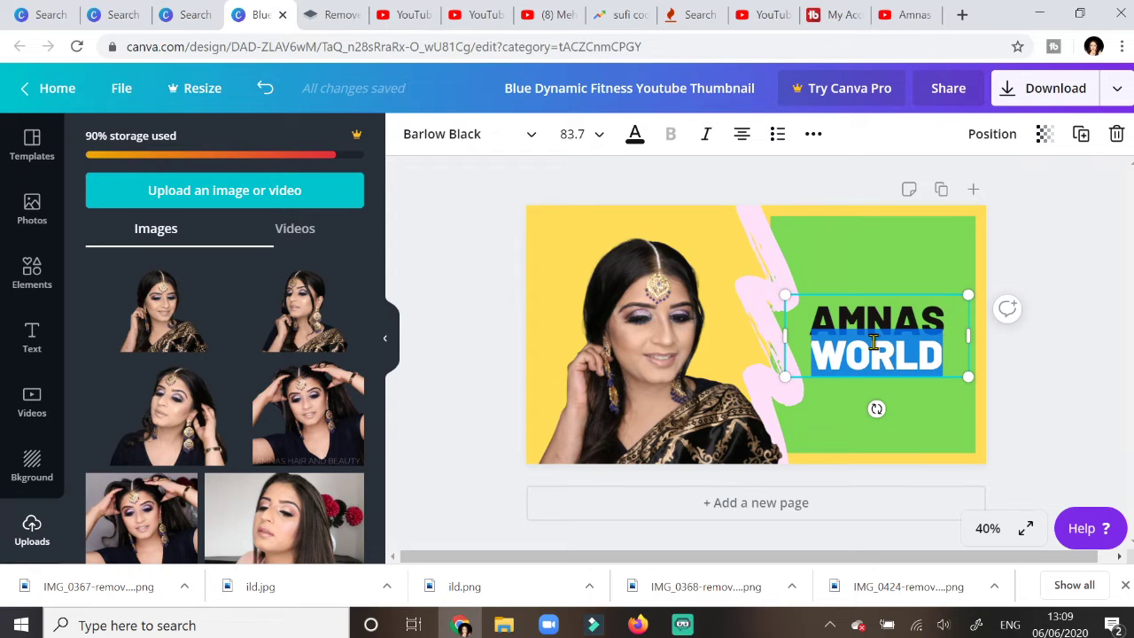
left_click(1093, 283)
left_click(905, 344)
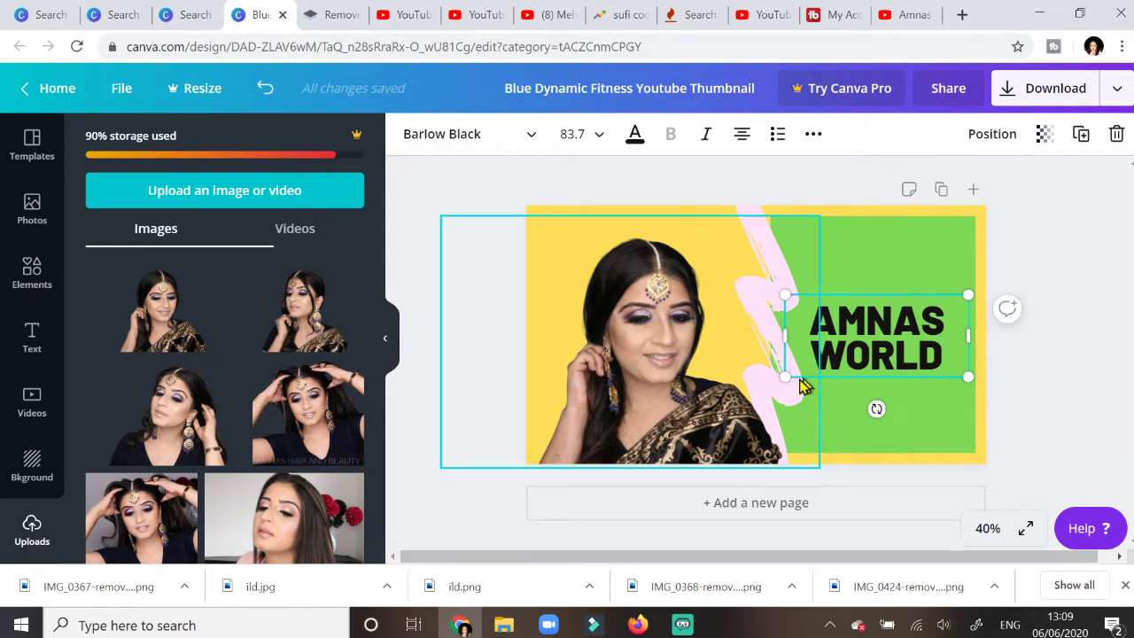
left_click_drag(779, 379, 762, 388)
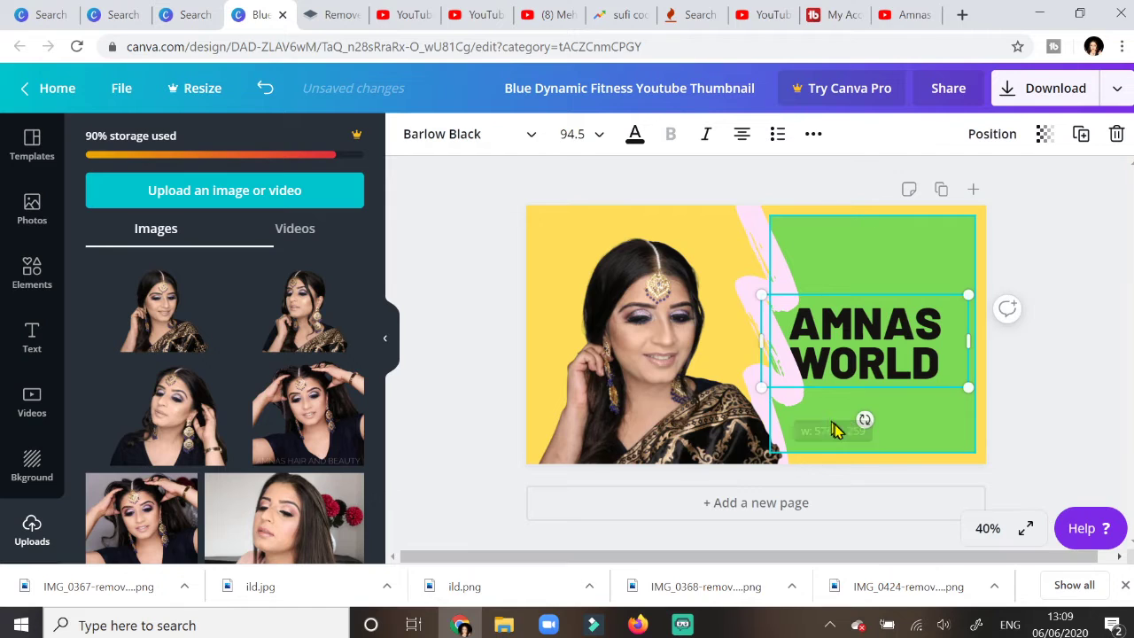
left_click_drag(863, 418, 949, 451)
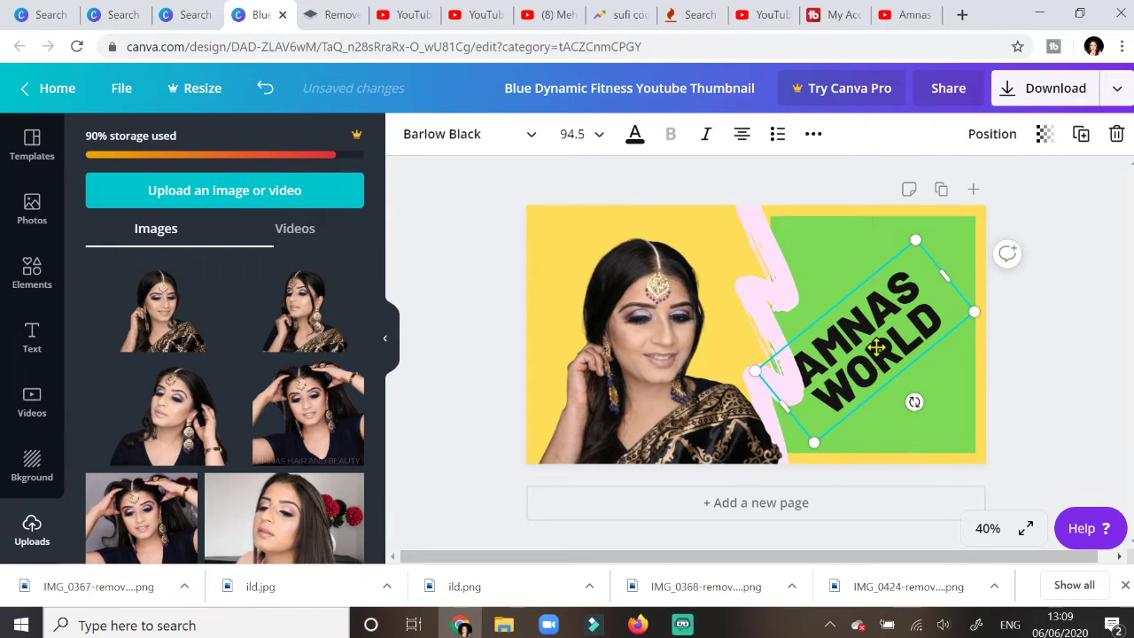
left_click_drag(876, 348, 879, 322)
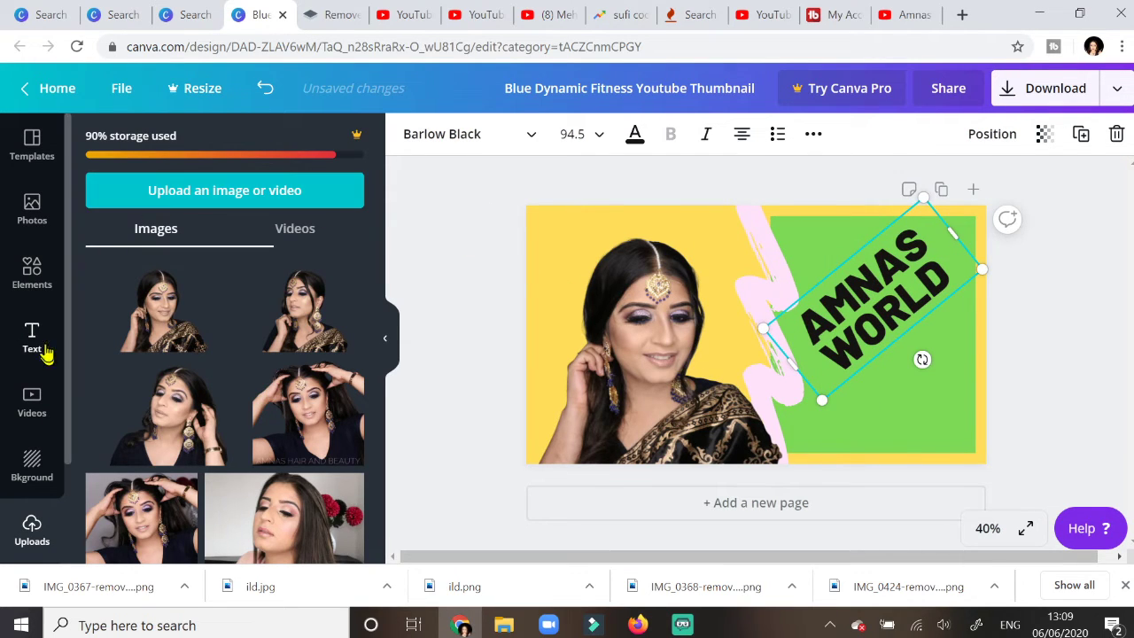
mouse_move(139, 298)
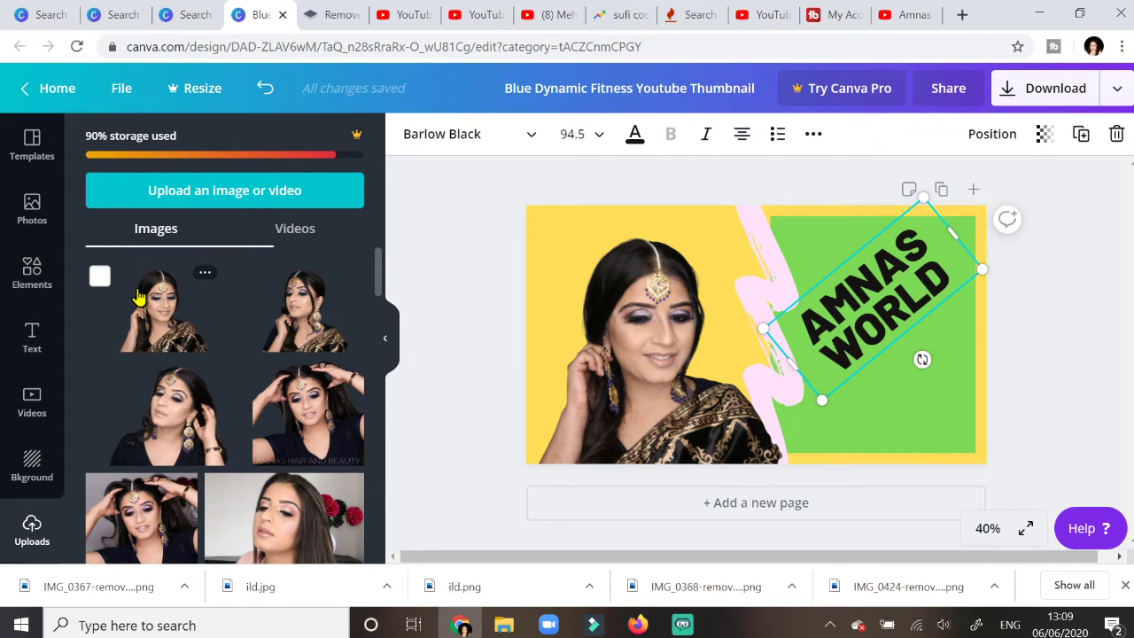
left_click(32, 274)
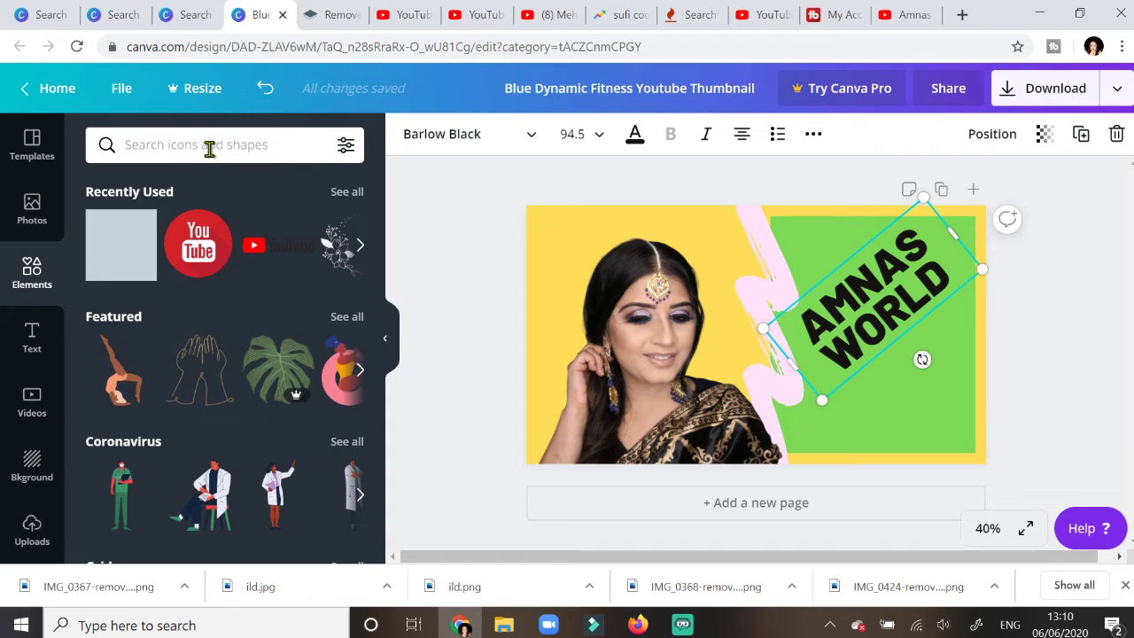
left_click(212, 245)
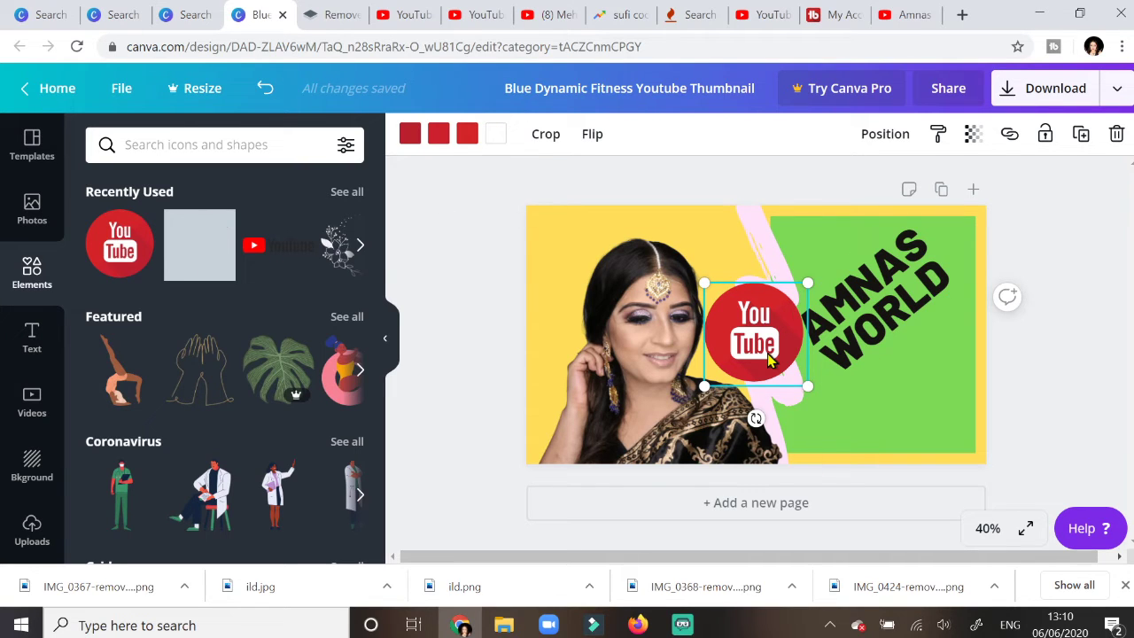
key("Delete")
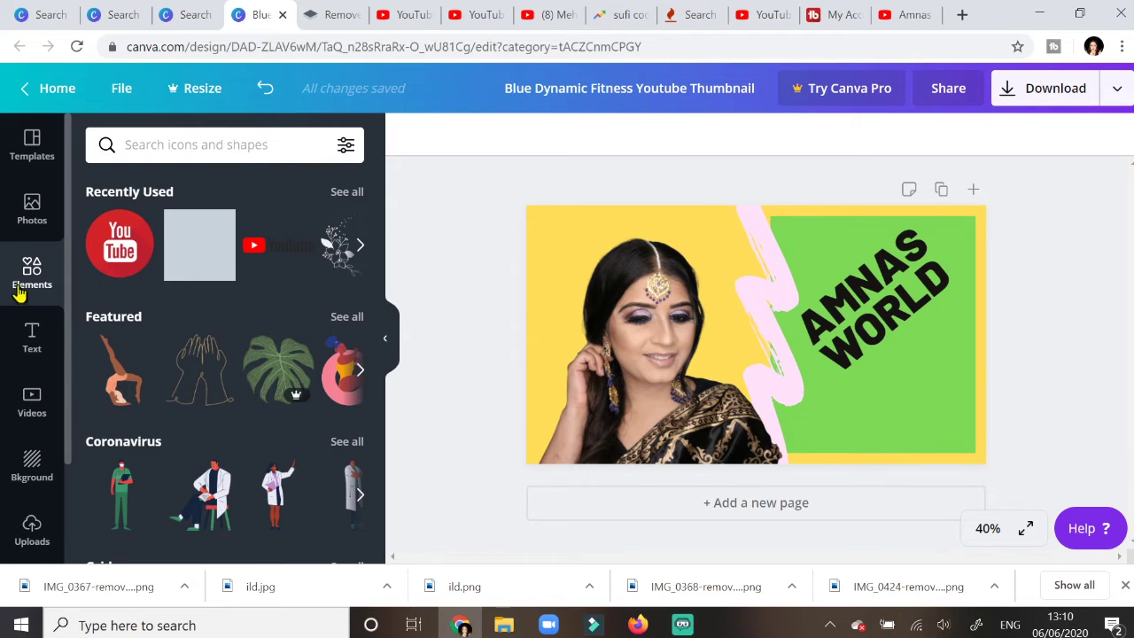
Step: Search the elements for "youtube" and place the YouTube wordmark logo with the red play button in the lower part of the green rectangle
left_click(208, 144)
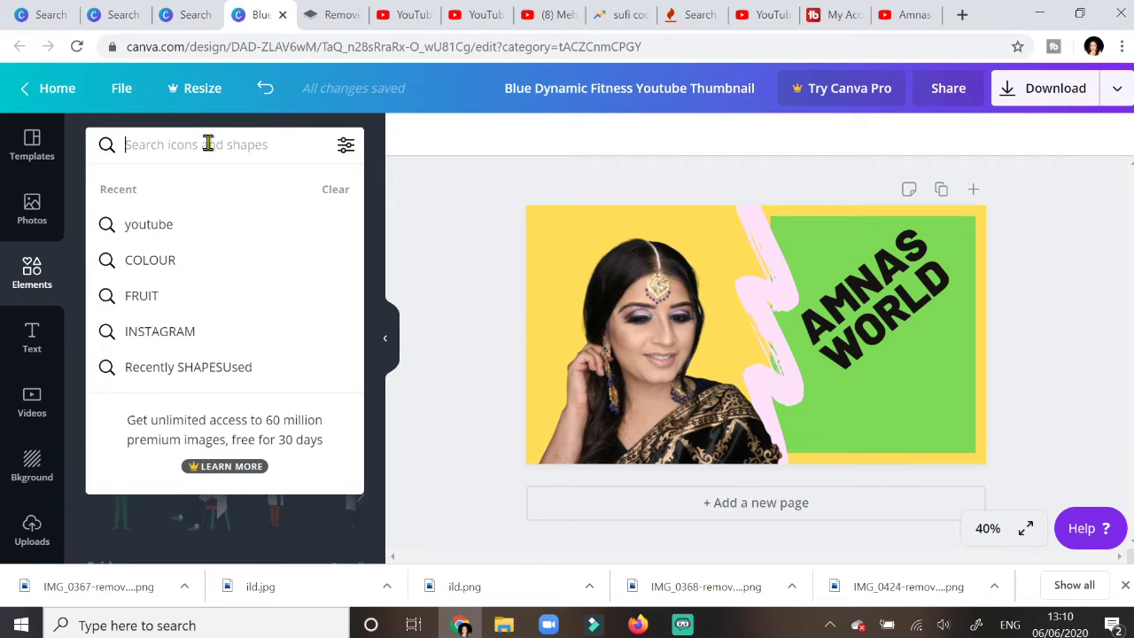
type("youtube")
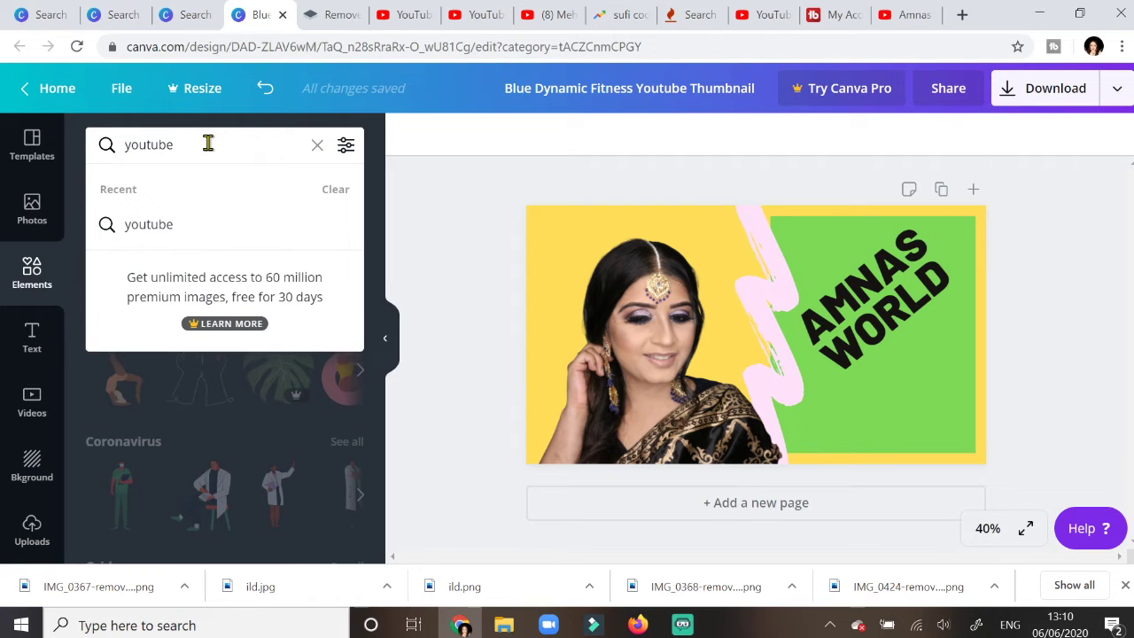
key("Return")
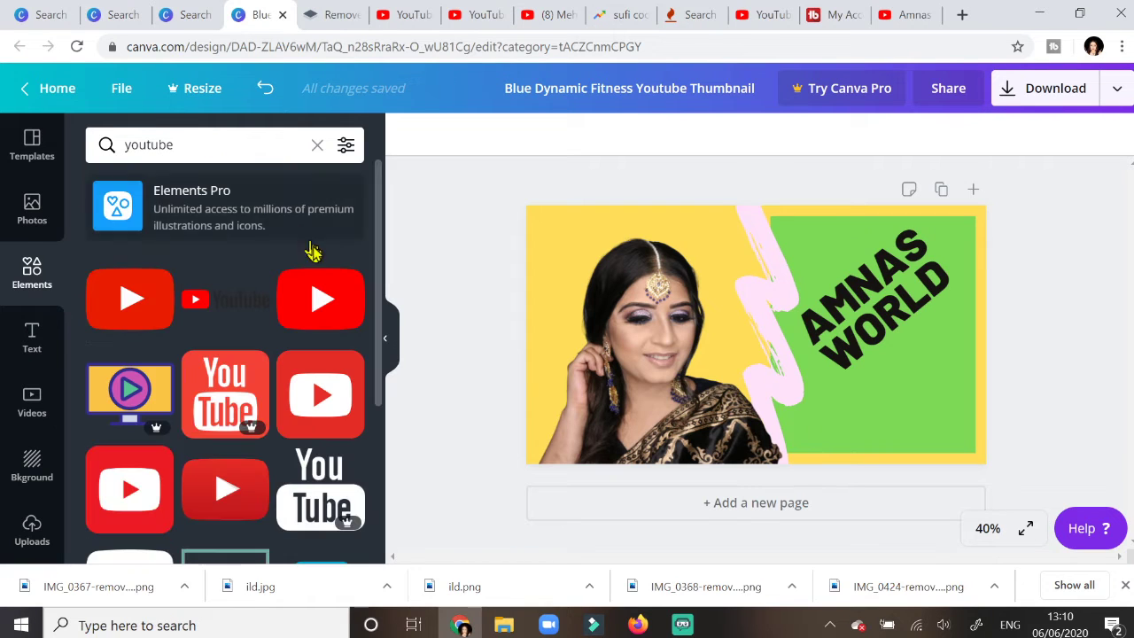
left_click_drag(379, 243, 372, 455)
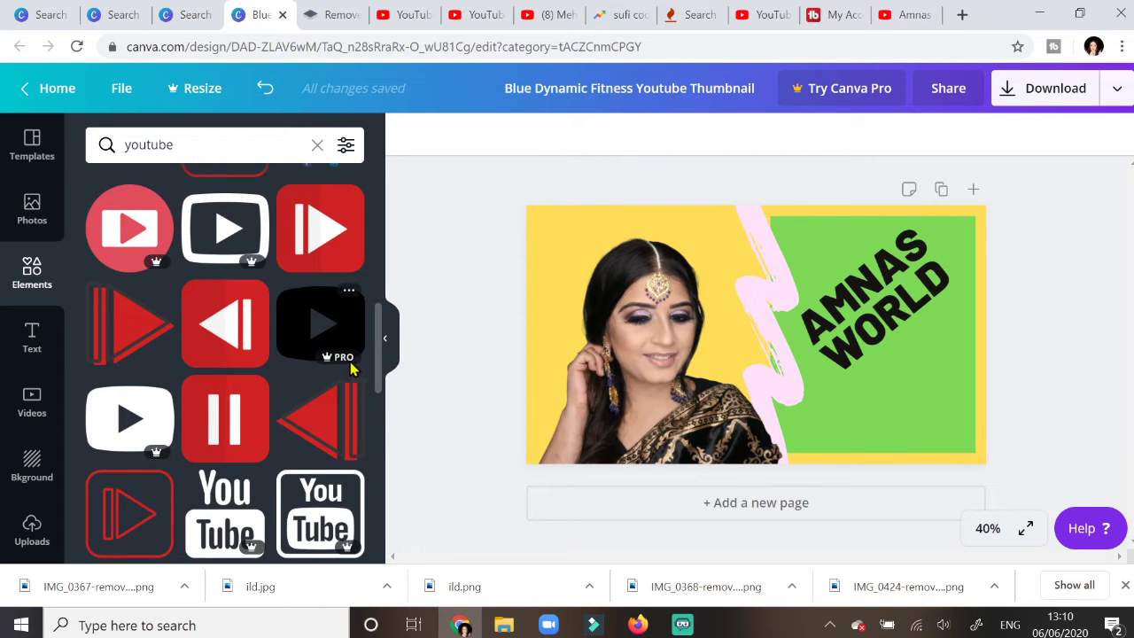
mouse_move(361, 362)
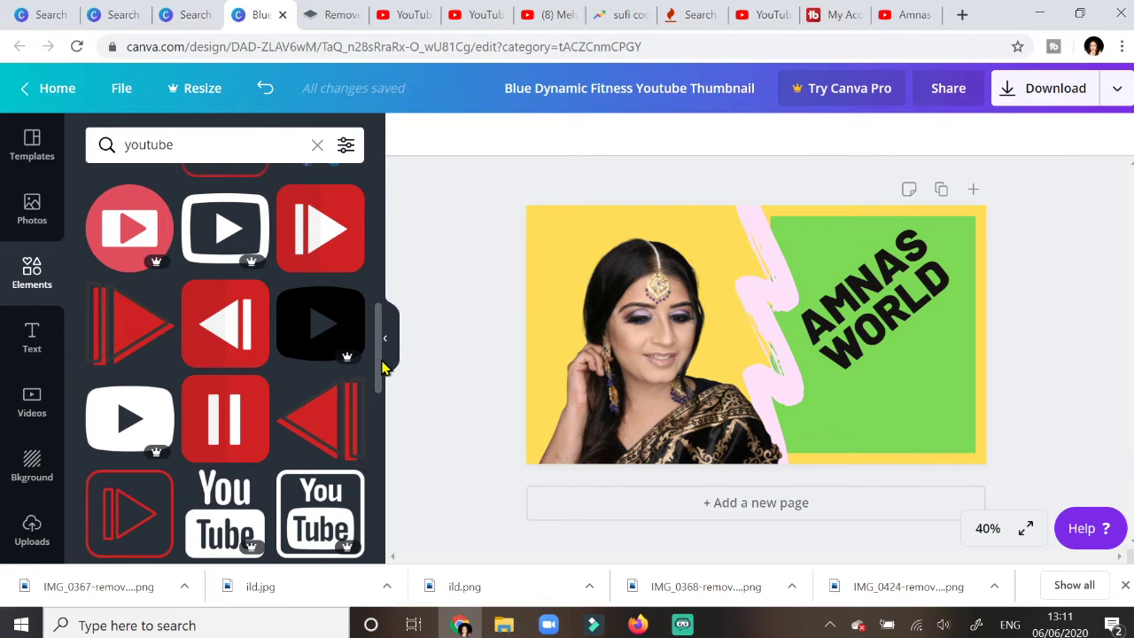
left_click_drag(383, 368, 385, 213)
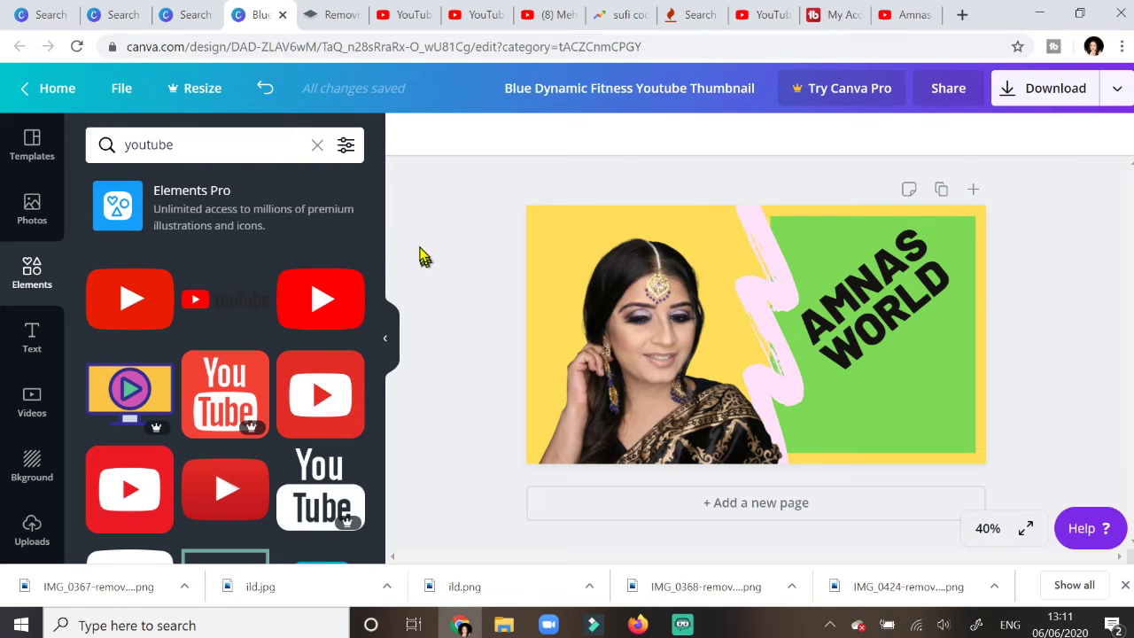
left_click_drag(379, 217, 397, 529)
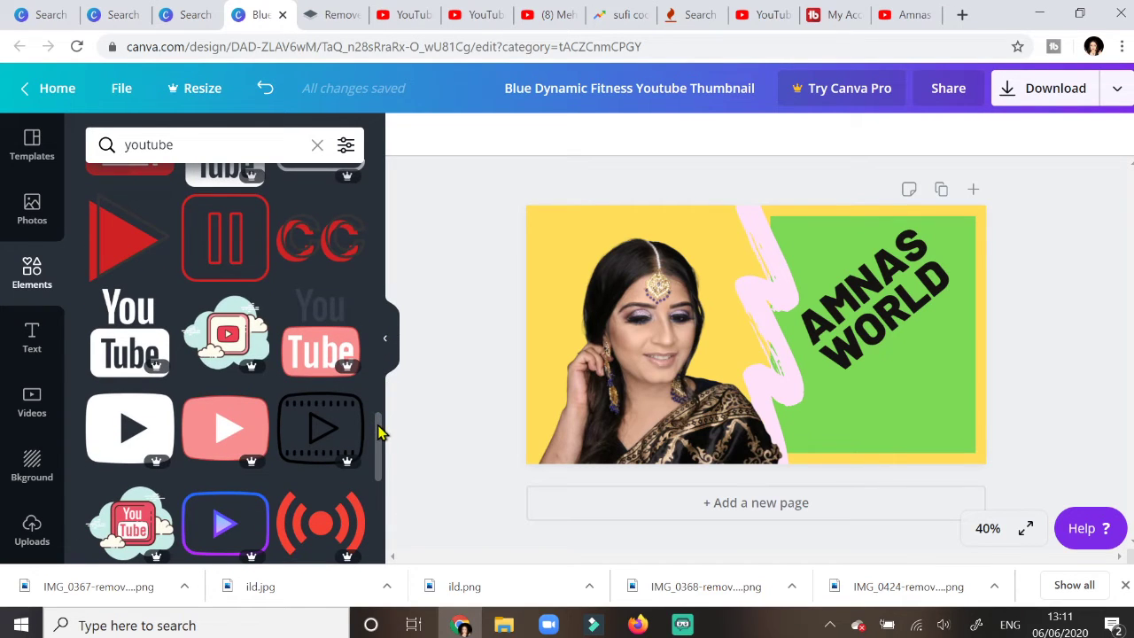
left_click_drag(379, 431, 398, 230)
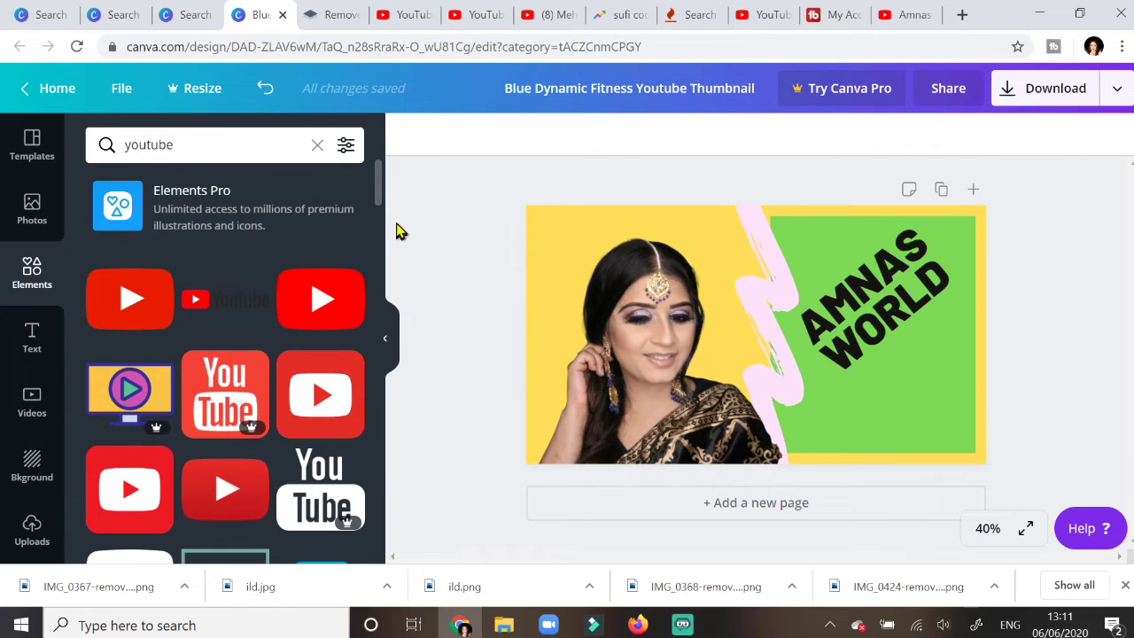
left_click_drag(236, 304, 813, 425)
left_click_drag(832, 435, 893, 434)
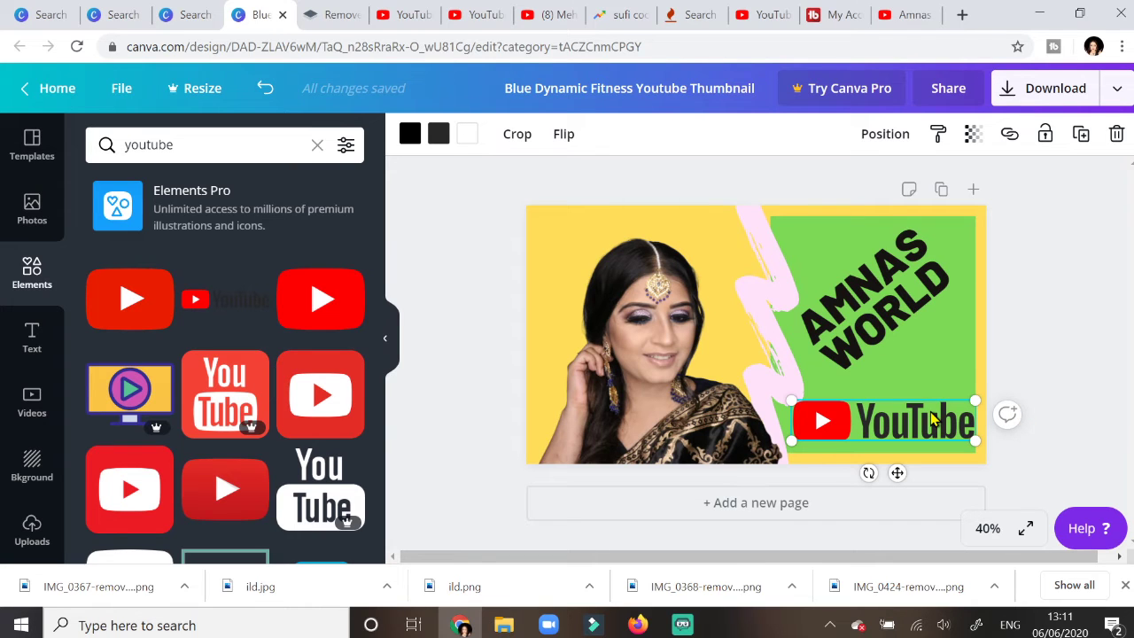
Step: Move the YouTube logo to the top of the green rectangle with the tilted heading below it, and shrink the logo to fit inside
left_click_drag(933, 420, 896, 249)
left_click_drag(873, 341, 879, 379)
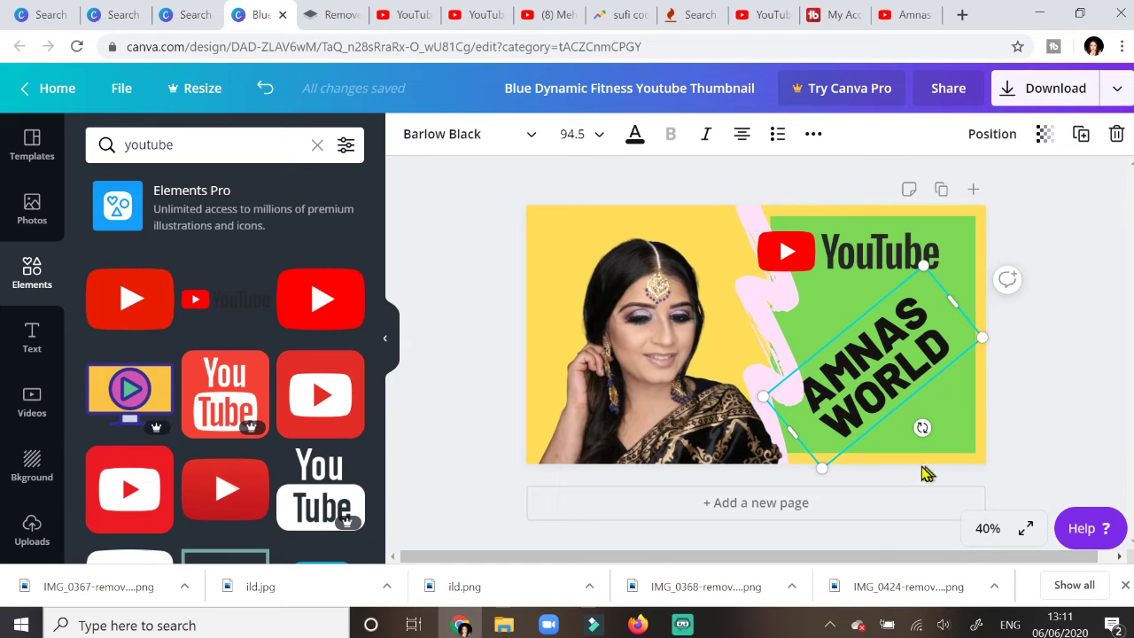
left_click_drag(892, 273, 918, 270)
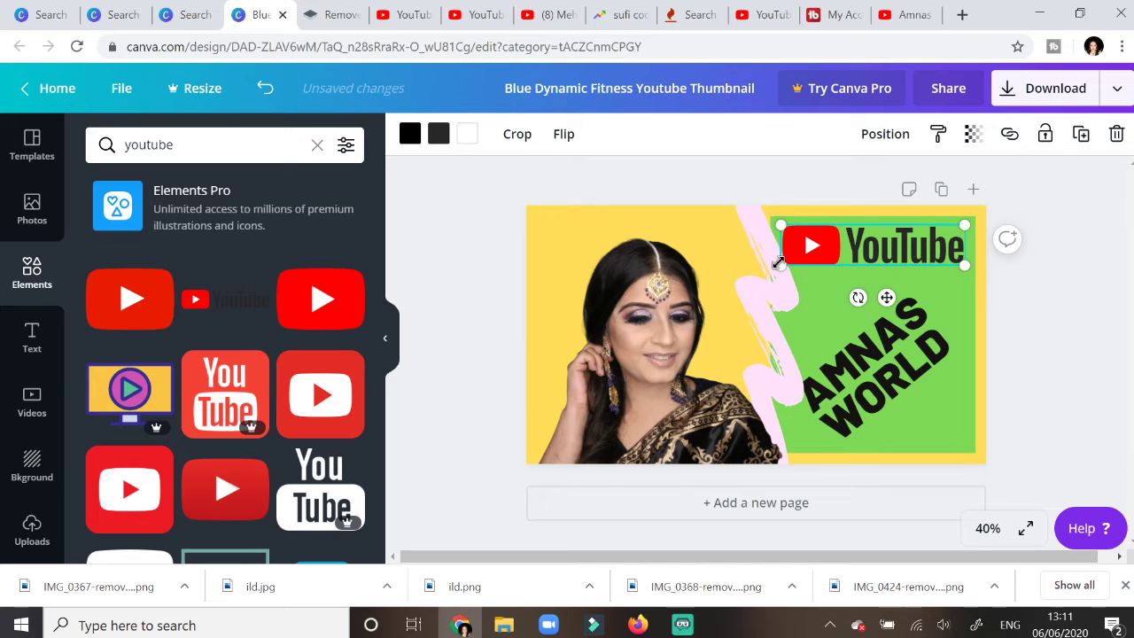
left_click_drag(779, 264, 804, 260)
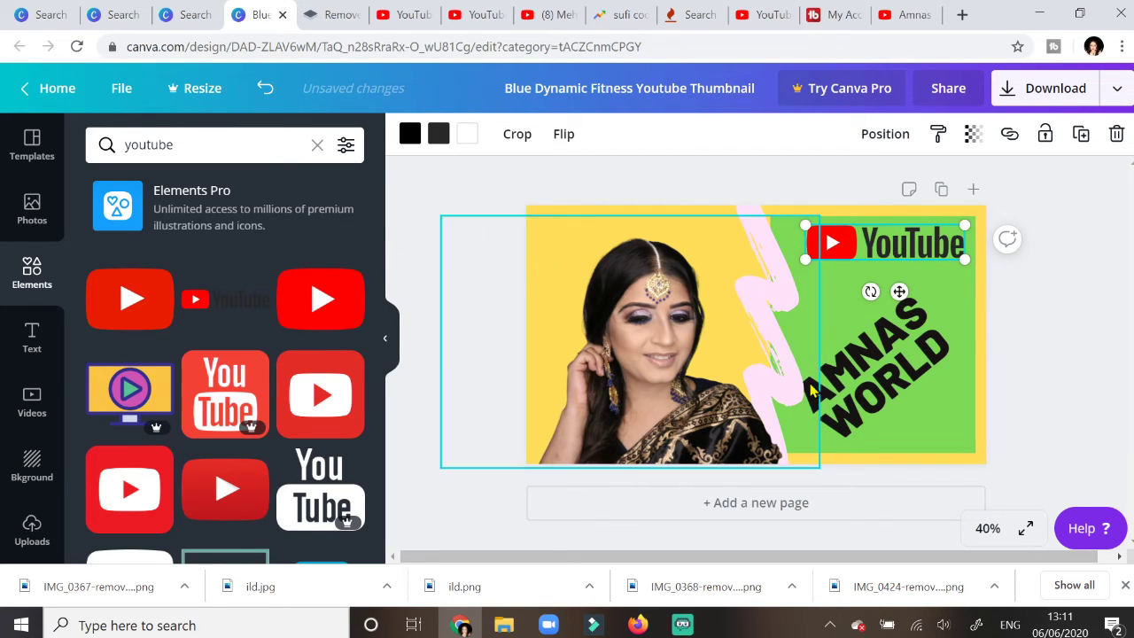
left_click(677, 387)
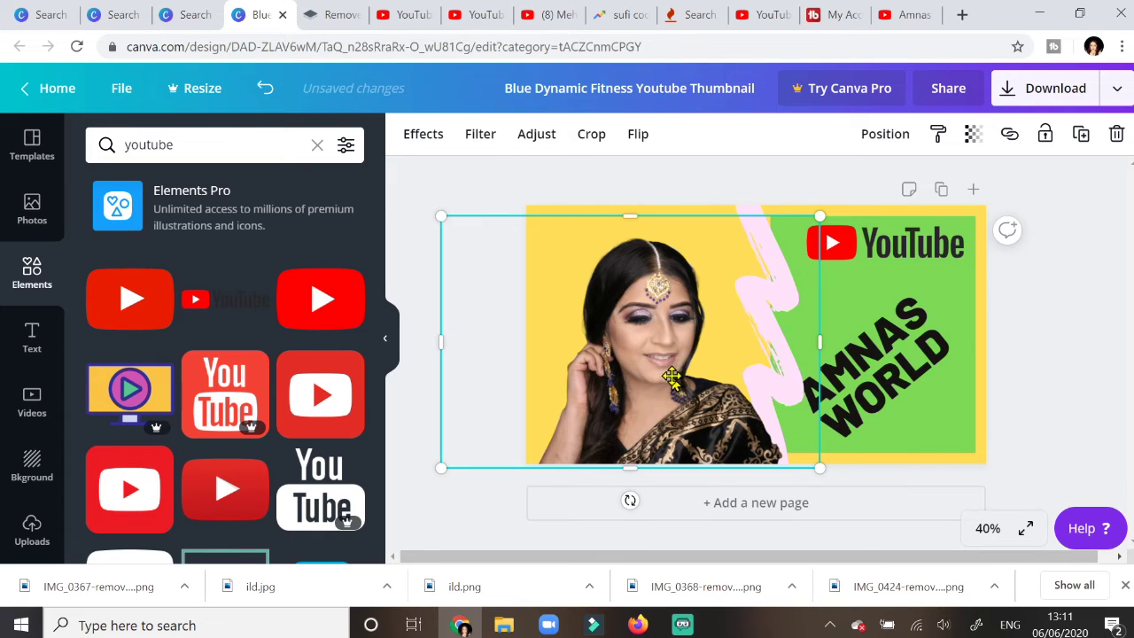
left_click(1054, 352)
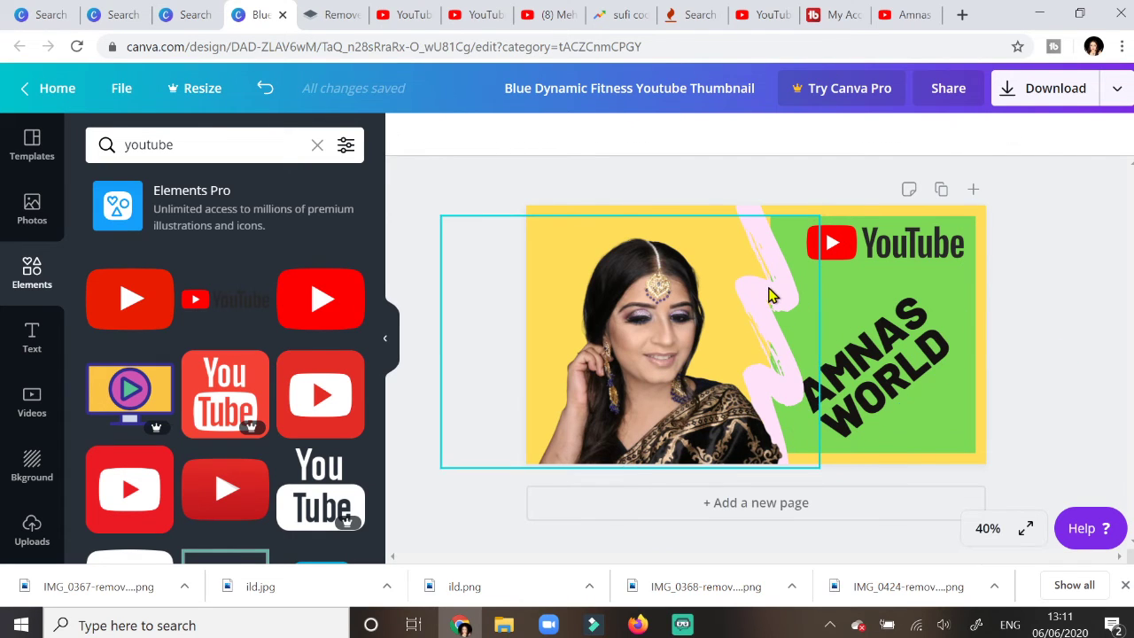
Step: Shrink the pink brush stroke between the portrait and the green rectangle and nudge it slightly lower
left_click(770, 293)
left_click(1049, 257)
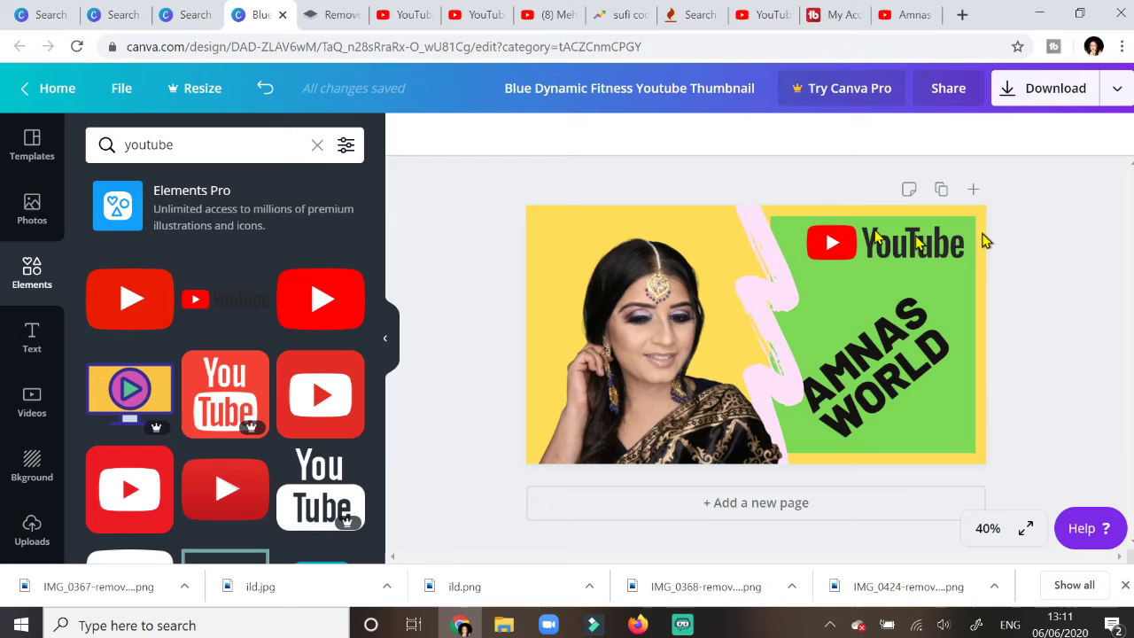
left_click(757, 217)
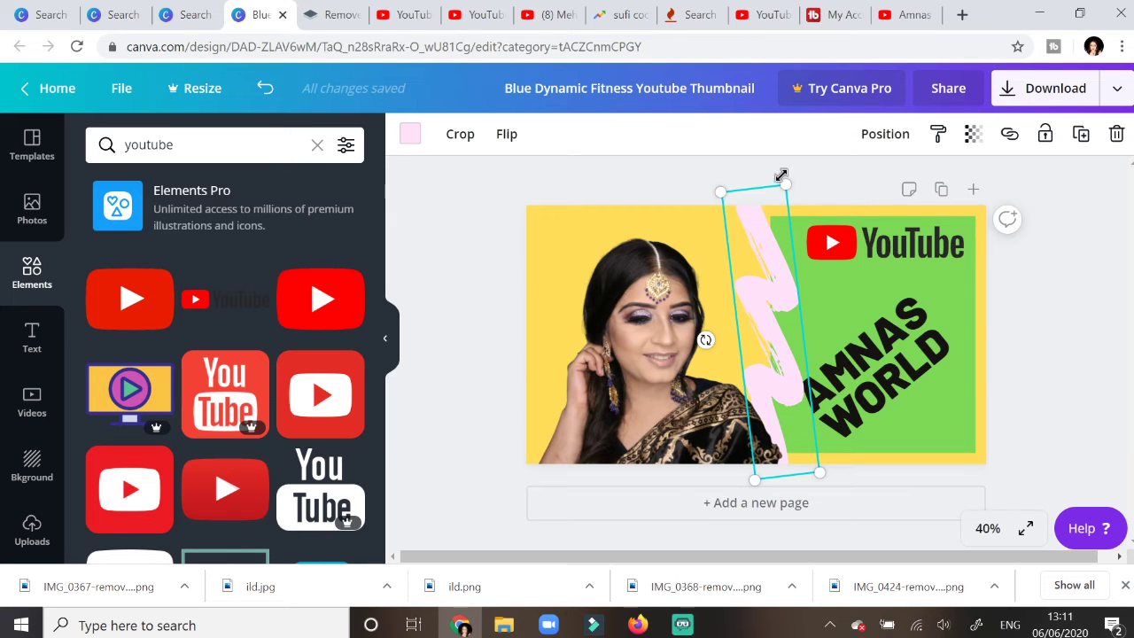
mouse_move(784, 186)
left_mouse_down()
mouse_move(819, 144)
mouse_move(780, 267)
left_mouse_up()
left_click(776, 384)
mouse_move(777, 384)
left_mouse_down()
mouse_move(772, 370)
mouse_move(767, 393)
left_mouse_up()
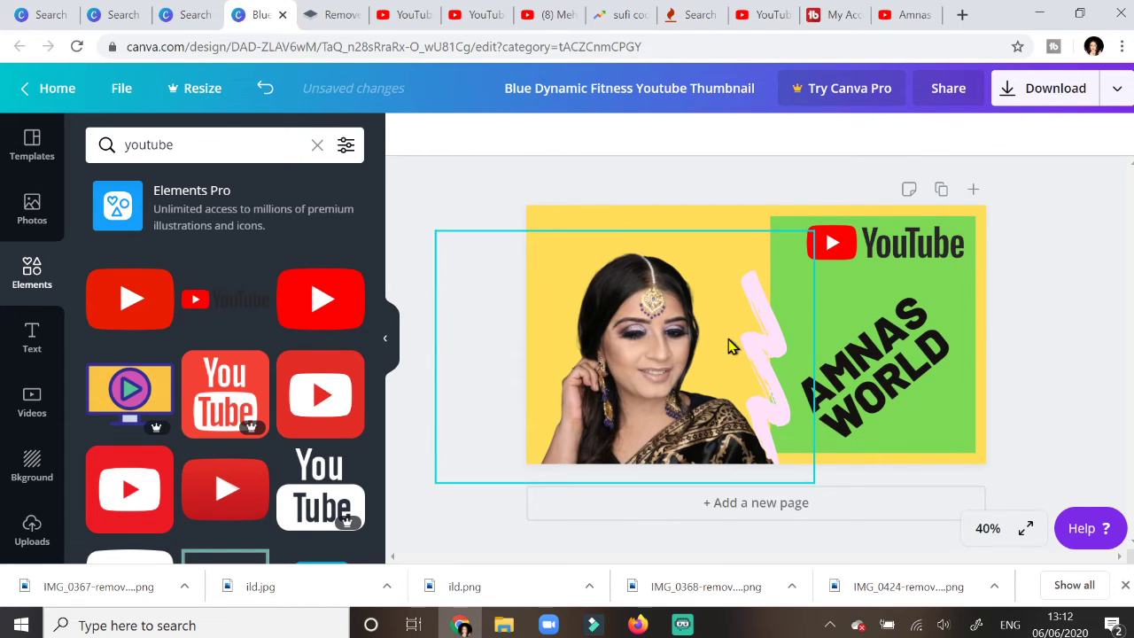
Step: Shift the portrait aside, centre the pink brush stroke on the green rectangle's left edge, and bring the portrait back into the left half
left_click_drag(660, 368, 536, 341)
mouse_move(748, 375)
left_mouse_down()
mouse_move(767, 366)
mouse_move(772, 324)
left_mouse_up()
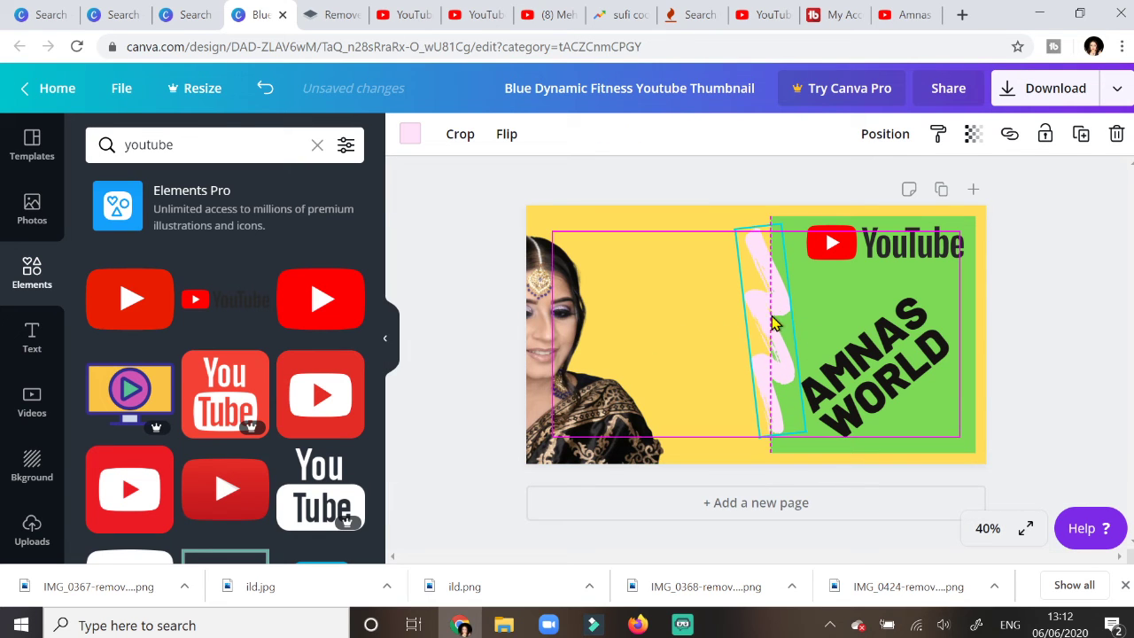
left_click_drag(596, 412, 682, 409)
left_click(1056, 382)
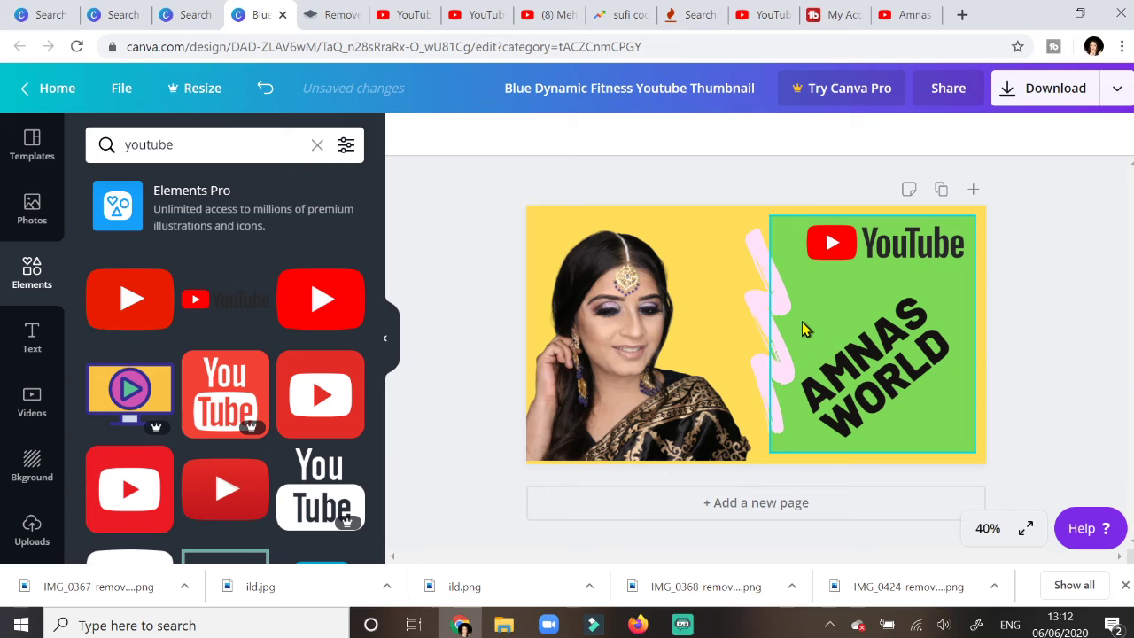
Step: Move the portrait away from the brush stroke and recolour the stroke with the dark blue default colour
left_click_drag(688, 331, 582, 337)
left_click(777, 334)
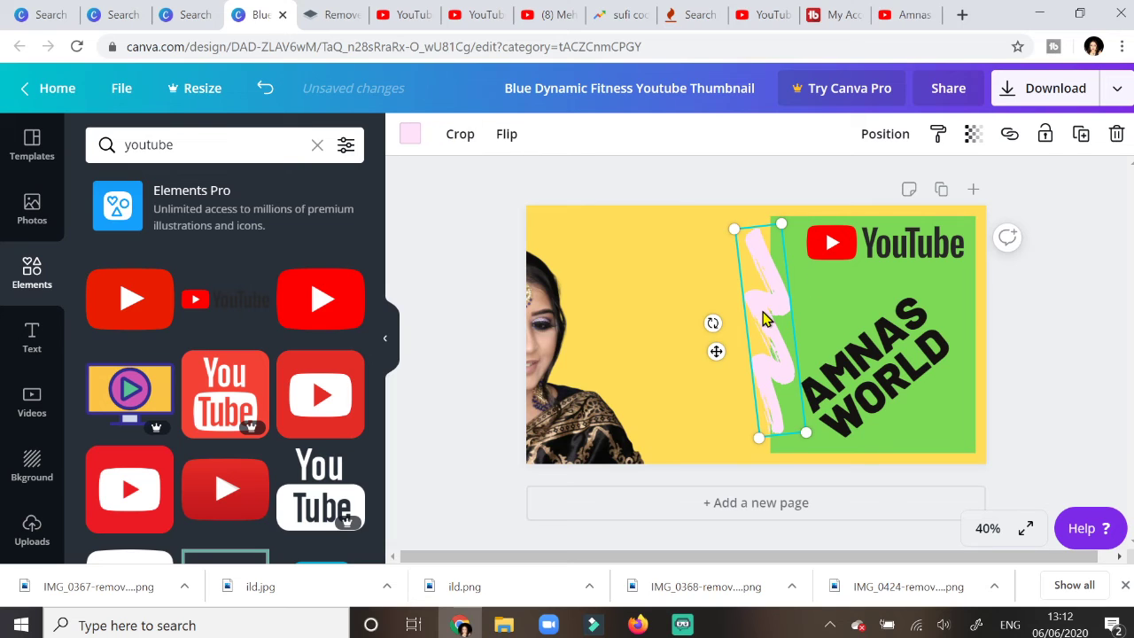
left_click(411, 137)
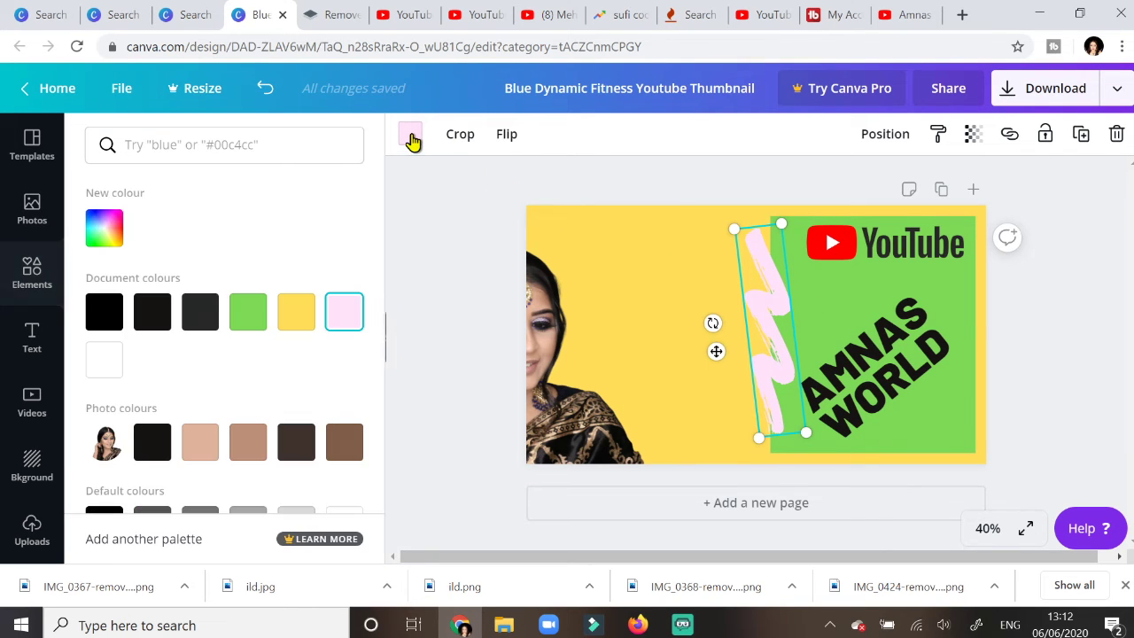
left_click(202, 447)
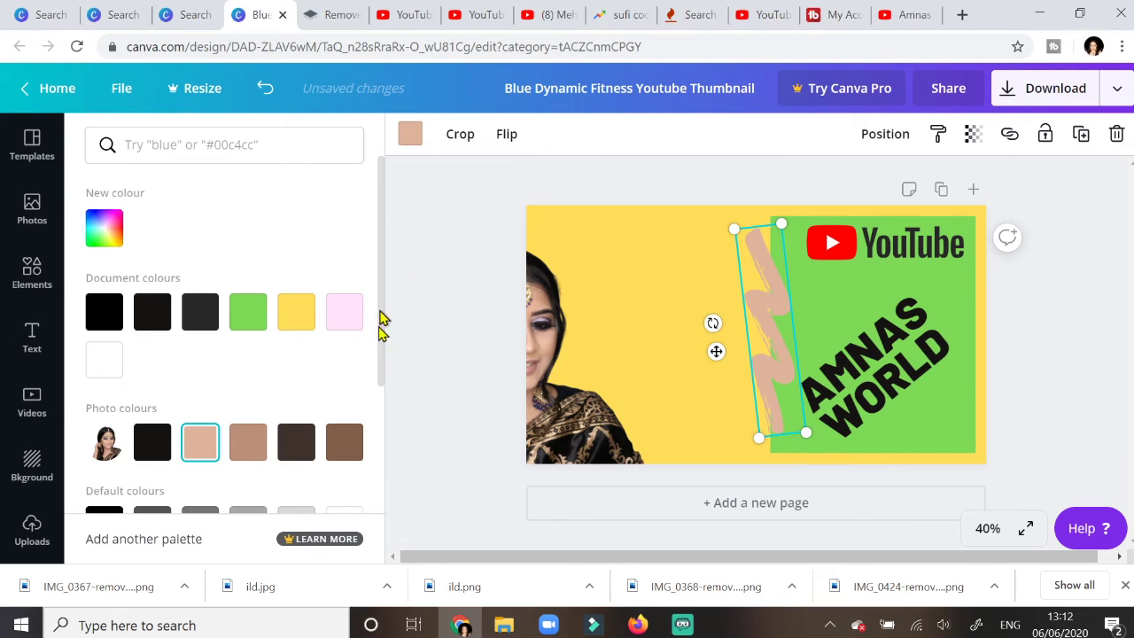
left_click_drag(379, 320, 376, 441)
left_click(345, 427)
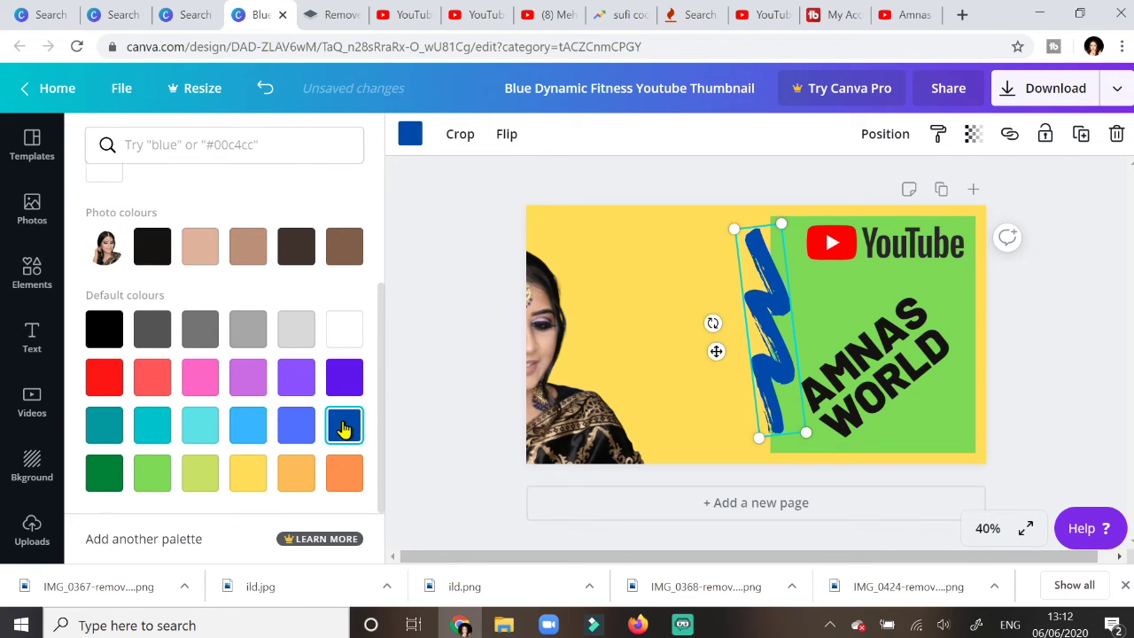
Step: Move the portrait back into the yellow area so its shoulder reaches the blue brush stroke and its base meets the page's lower edge
left_click(560, 403)
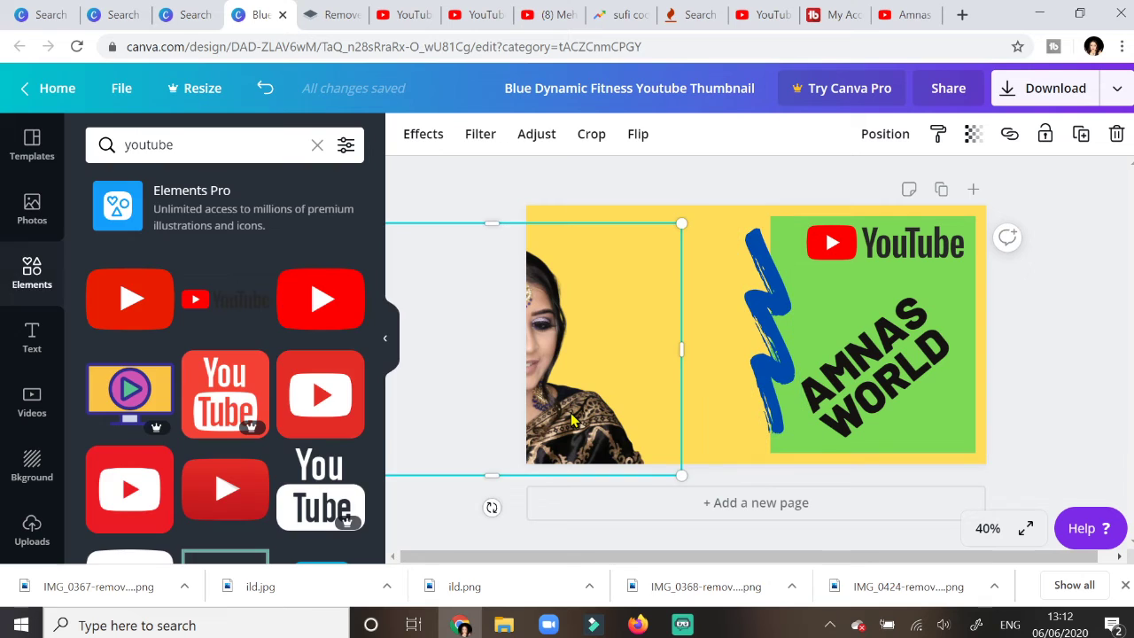
left_click_drag(571, 420, 698, 400)
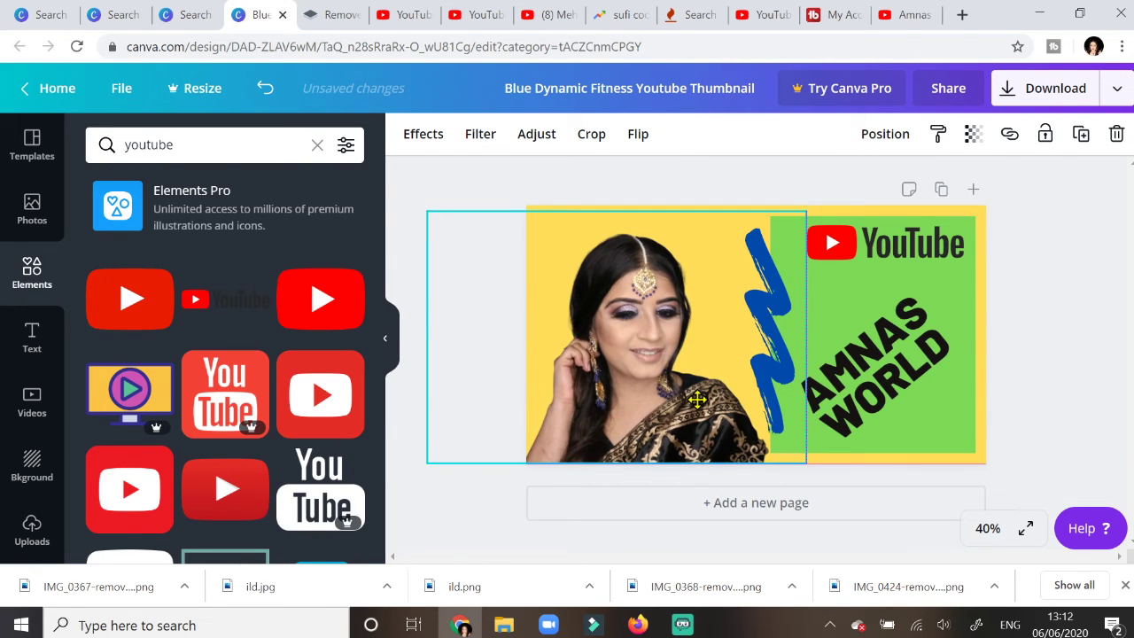
left_click(1045, 355)
Step: Download the thumbnail design as a JPG file
left_click(1034, 92)
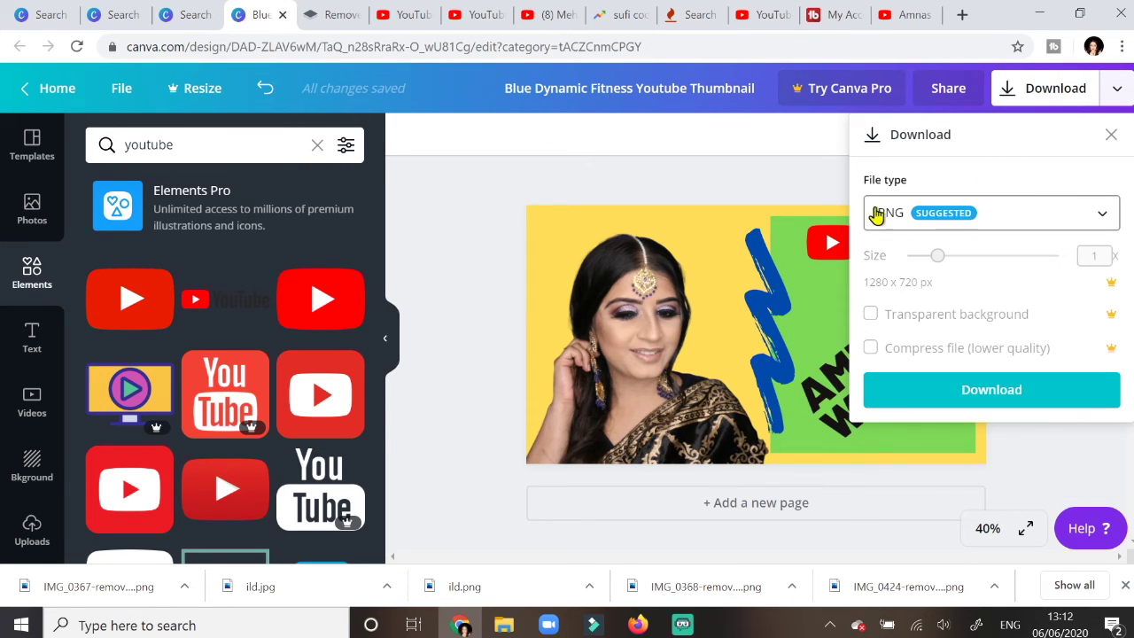
left_click(984, 228)
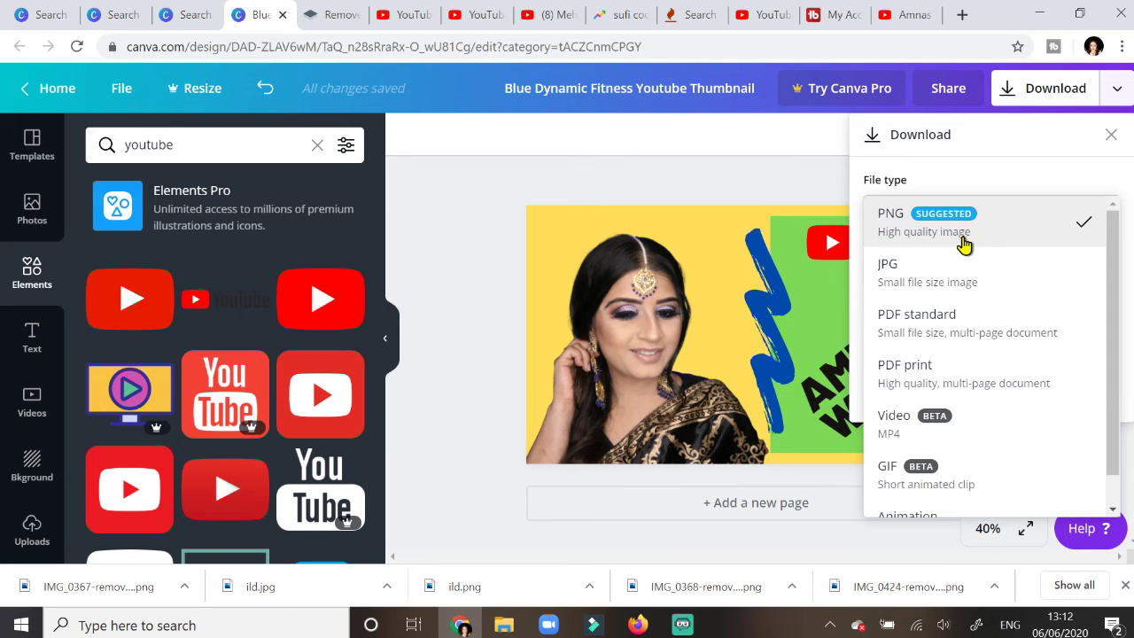
left_click(915, 282)
left_click(960, 381)
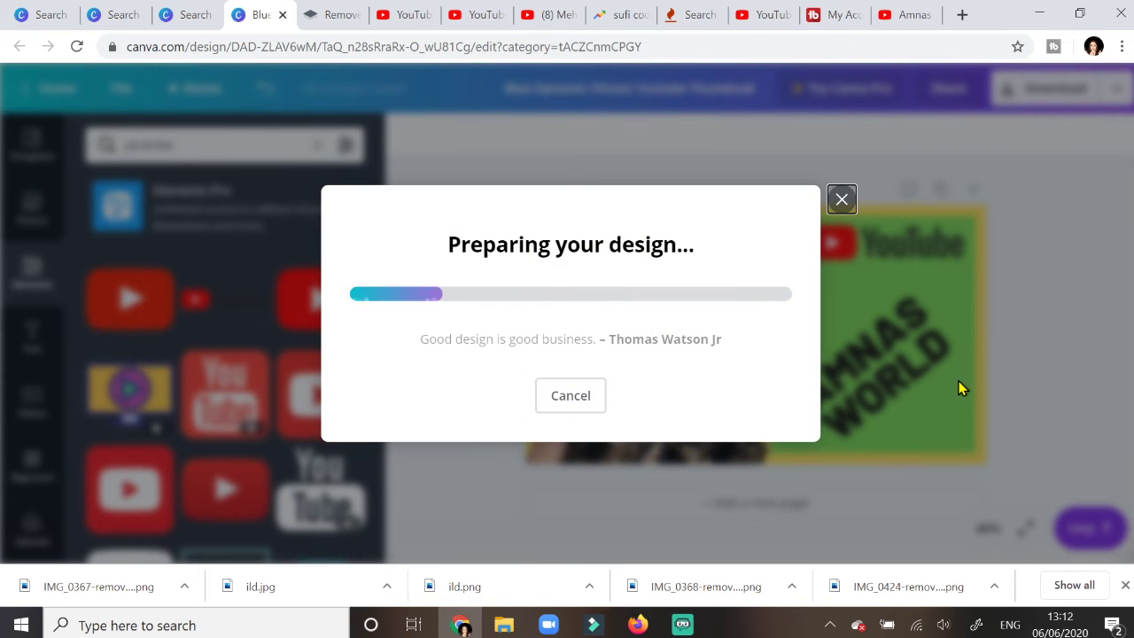
Step: Switch to File Explorer and open the downloaded "Blue Dynamic Fitness Youtube Thumbnail (3).jpg" from the Downloads folder to view it
left_click(503, 624)
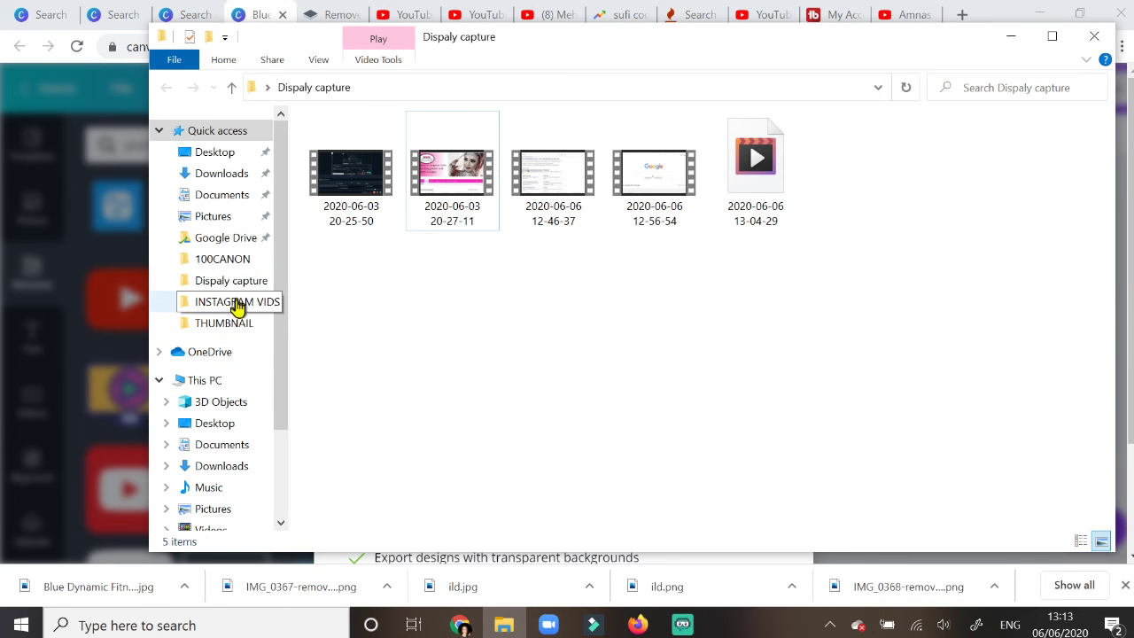
left_click(233, 444)
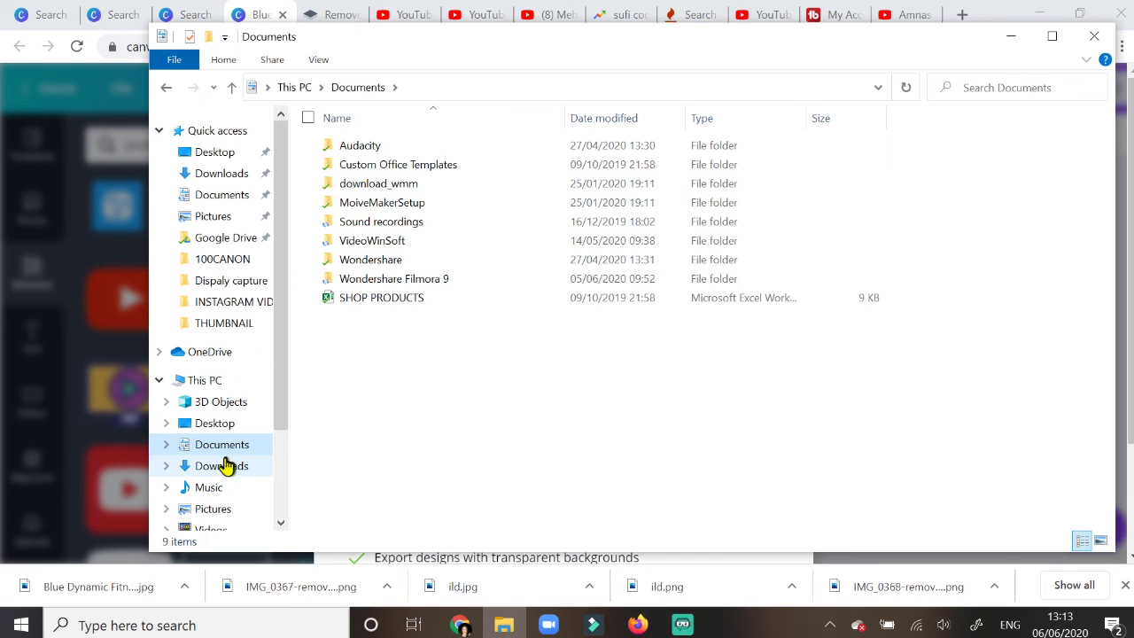
left_click(224, 466)
left_click(329, 251)
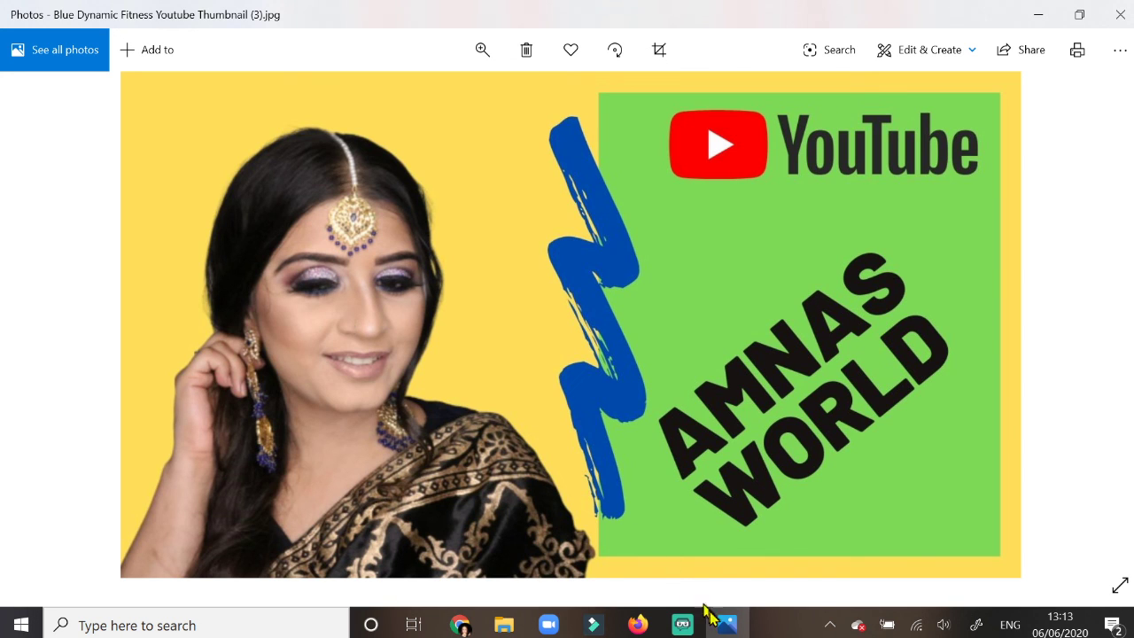
mouse_move(697, 630)
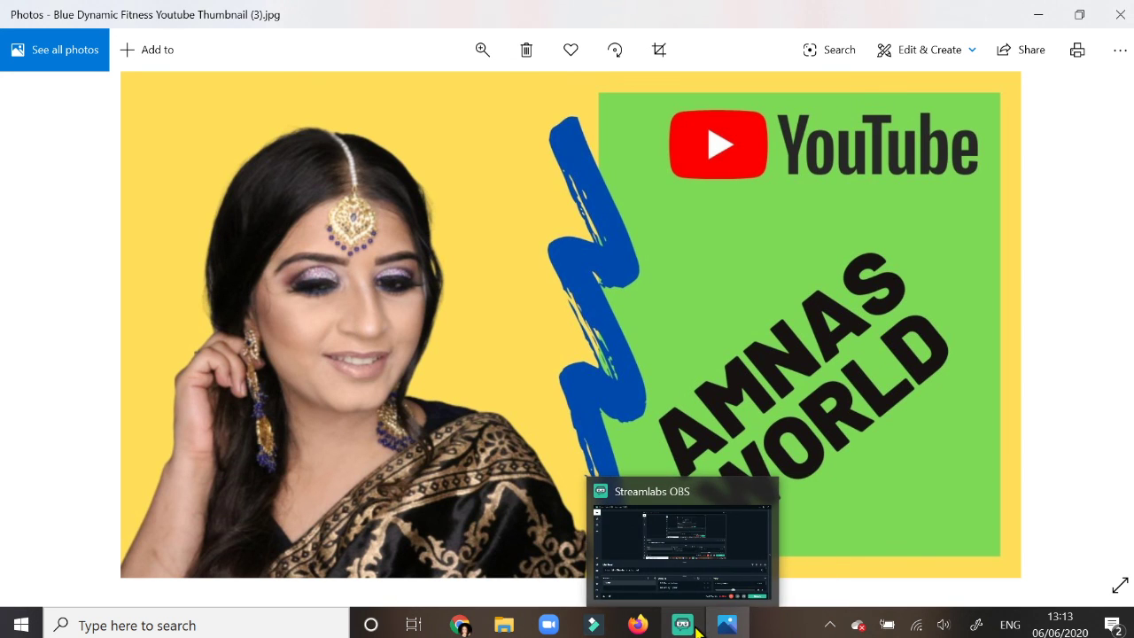